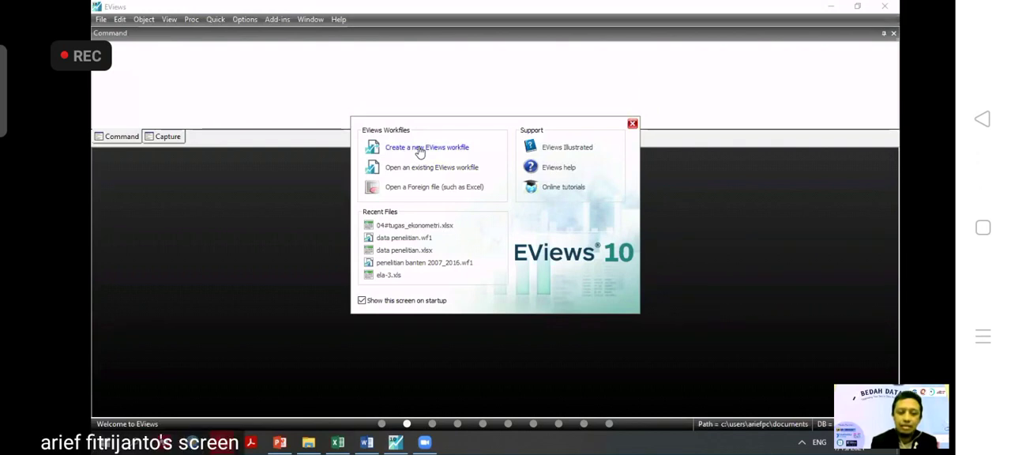
Start a new workfile with the Dated - regular frequency structure and Annual frequency.
left_click(420, 148)
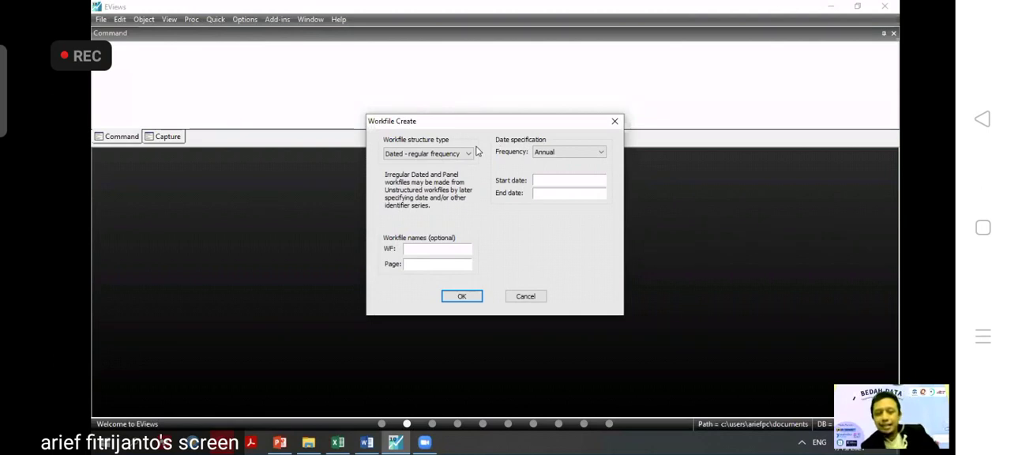
left_click(466, 154)
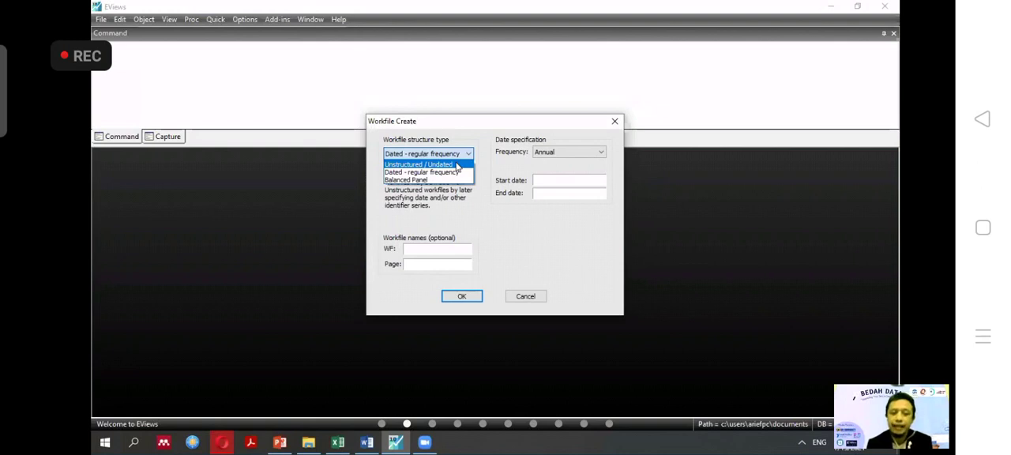
left_click(503, 173)
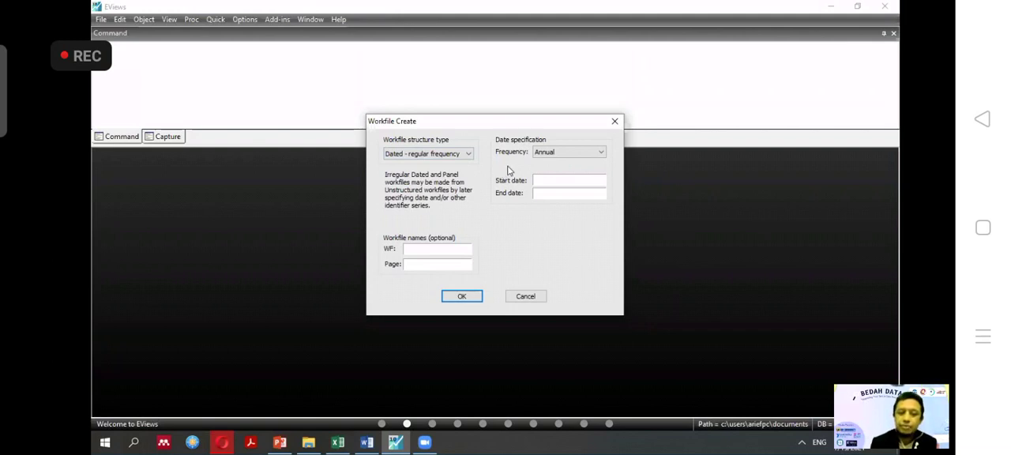
left_click(602, 154)
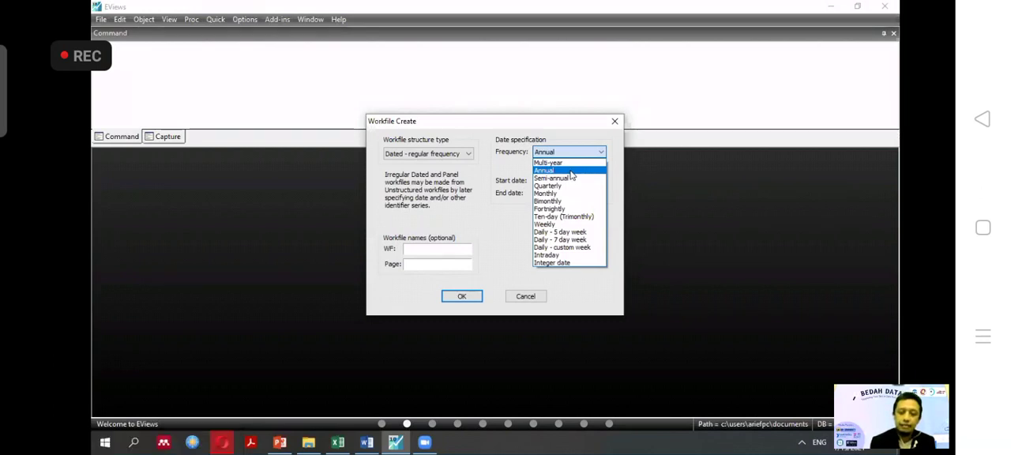
left_click(571, 171)
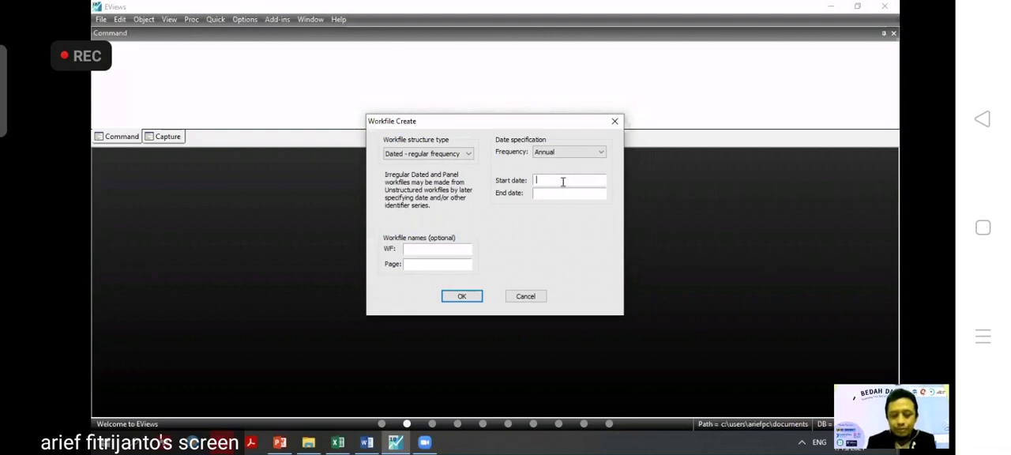
Set the workfile's start date to 2000 and end date to 2020, and create it.
type("2000")
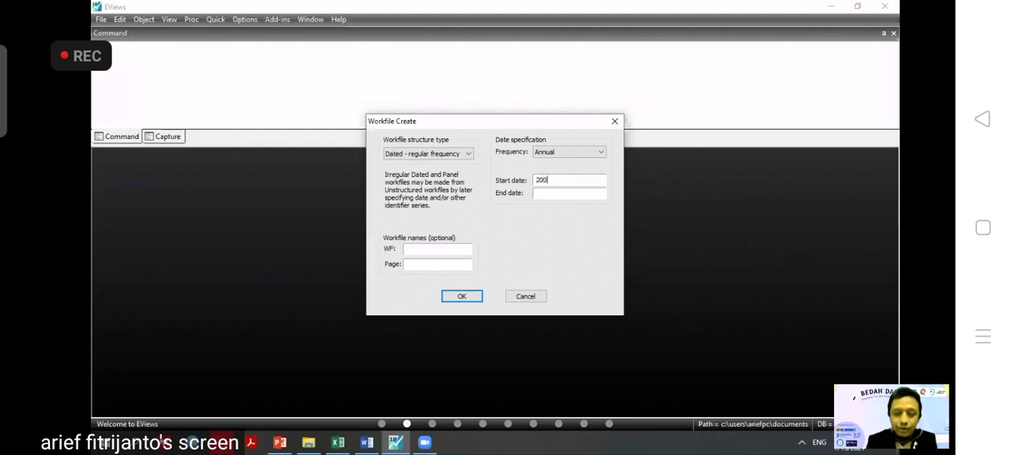
left_click(573, 195)
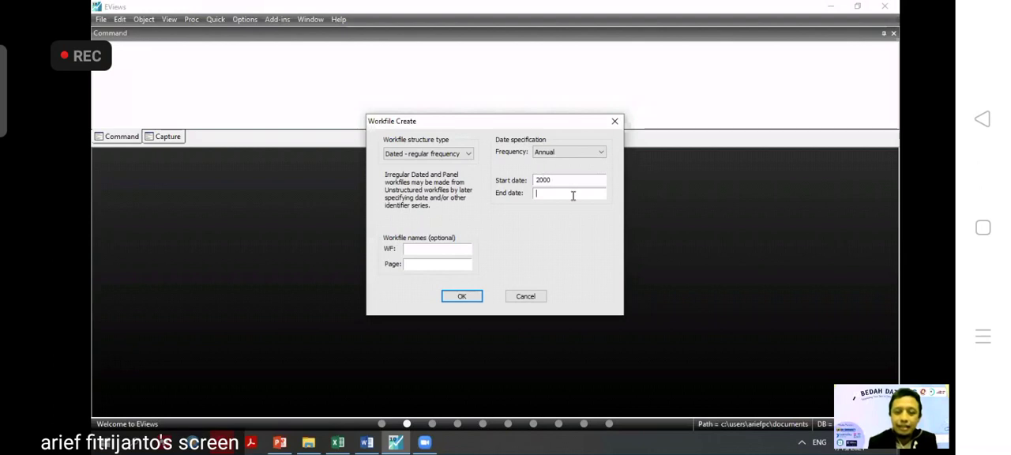
type("2")
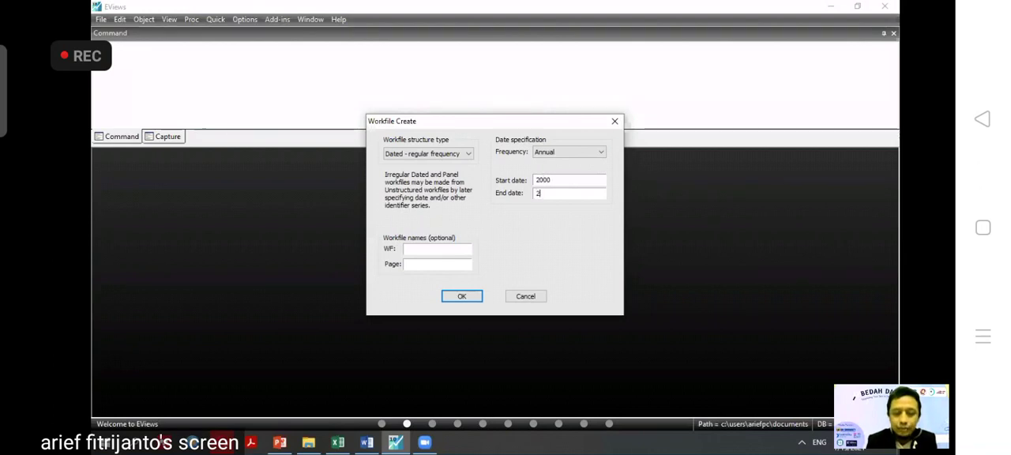
type("020")
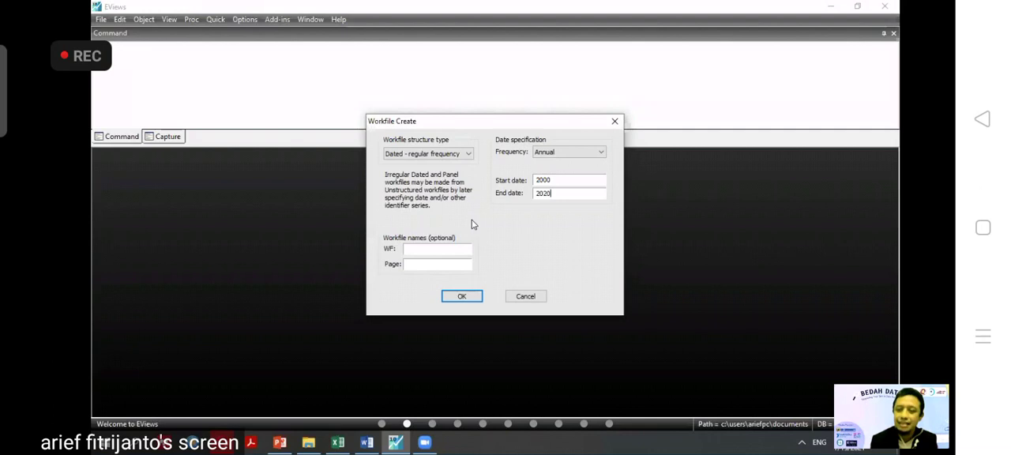
left_click(457, 300)
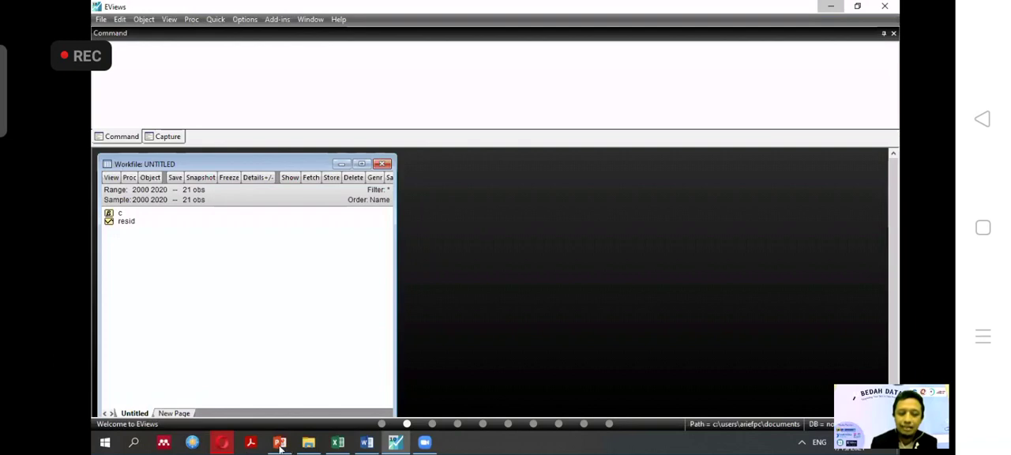
Switch to the PENGENALAN E-VIEWS presentation in PowerPoint, start its slide show and advance to the Input Workfile slide.
key("super+d")
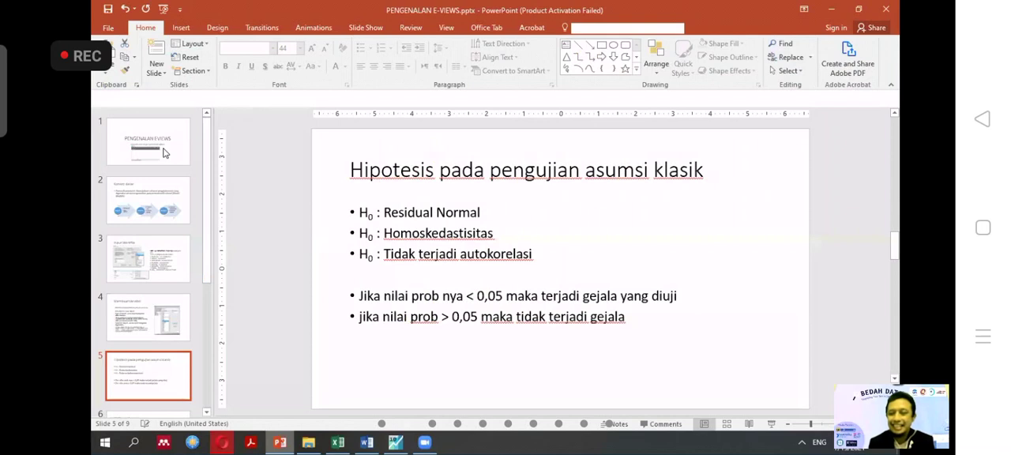
left_click(164, 153)
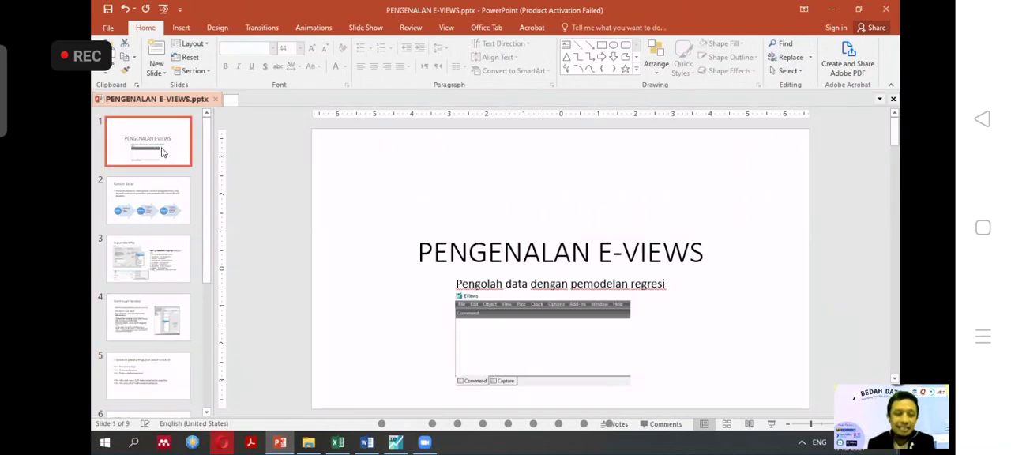
left_click(774, 424)
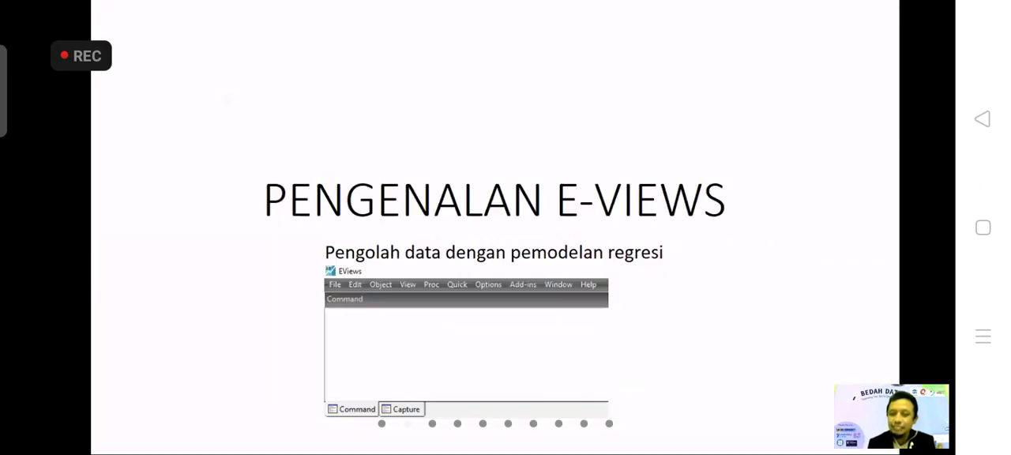
key("Right")
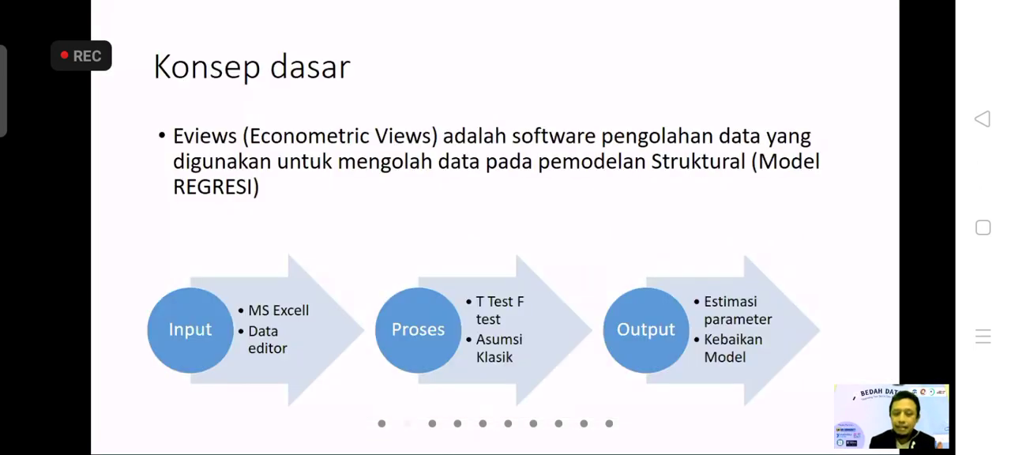
key("Right")
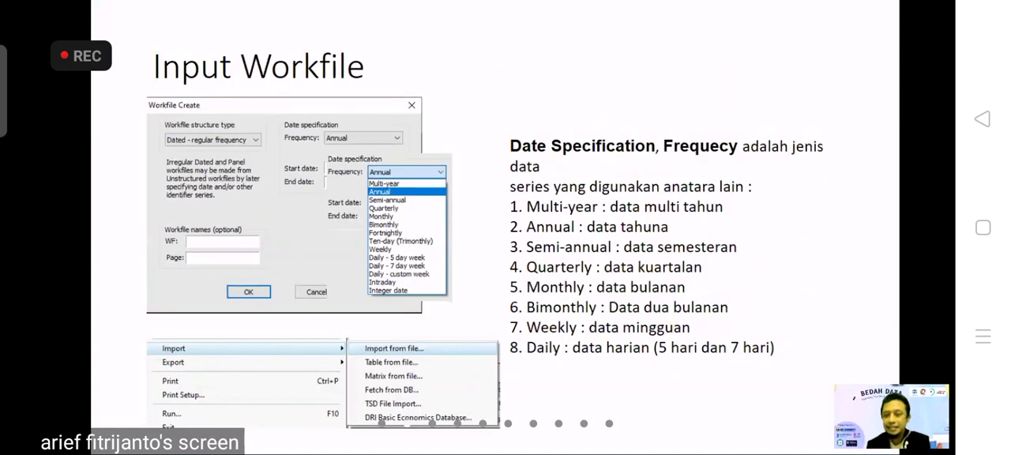
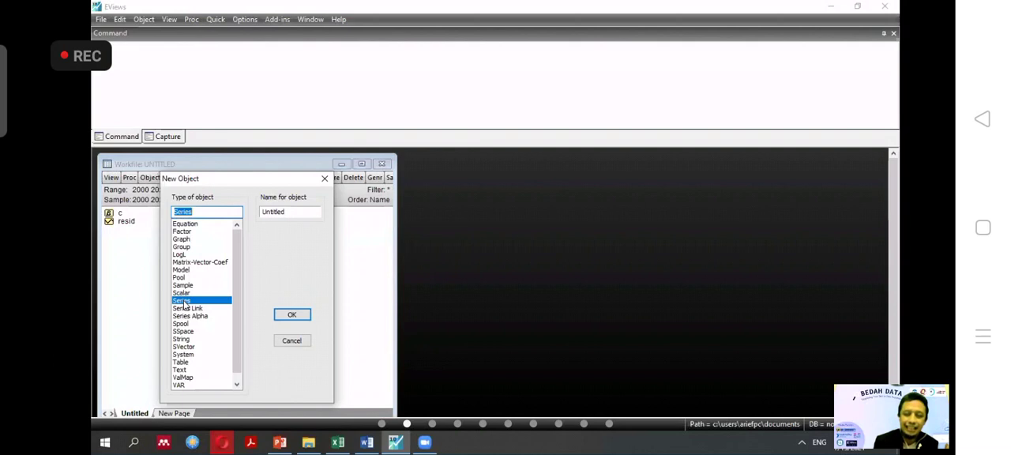
Check the variable names in the INF,M1,SBI (bab 7,8,9).xlsx workbook in Excel, and create a new EViews series named inflasi.
left_click(298, 211)
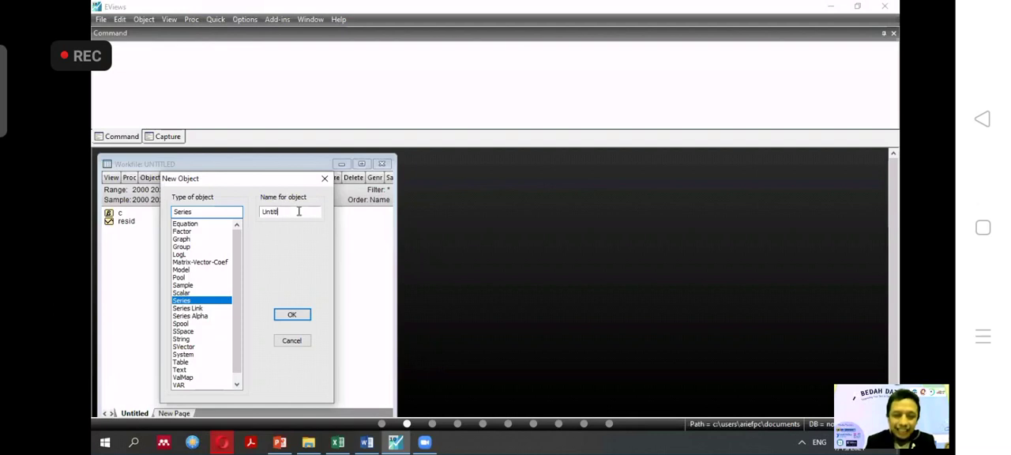
key("BackSpace")
key("BackSpace")
key("BackSpace")
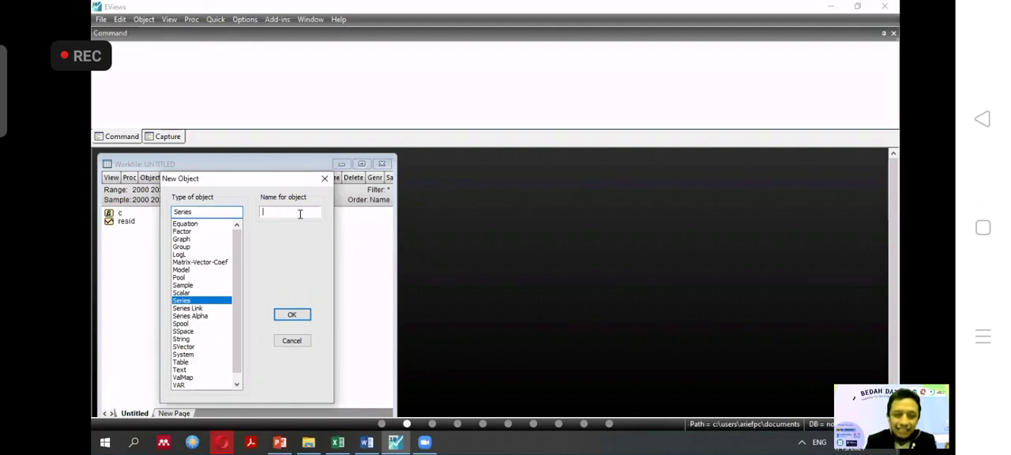
left_click(340, 446)
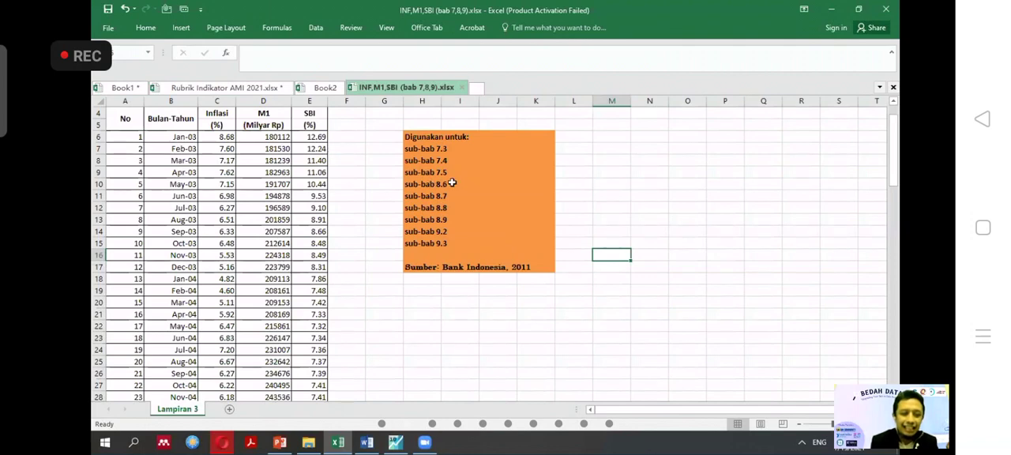
left_click_drag(897, 182, 898, 119)
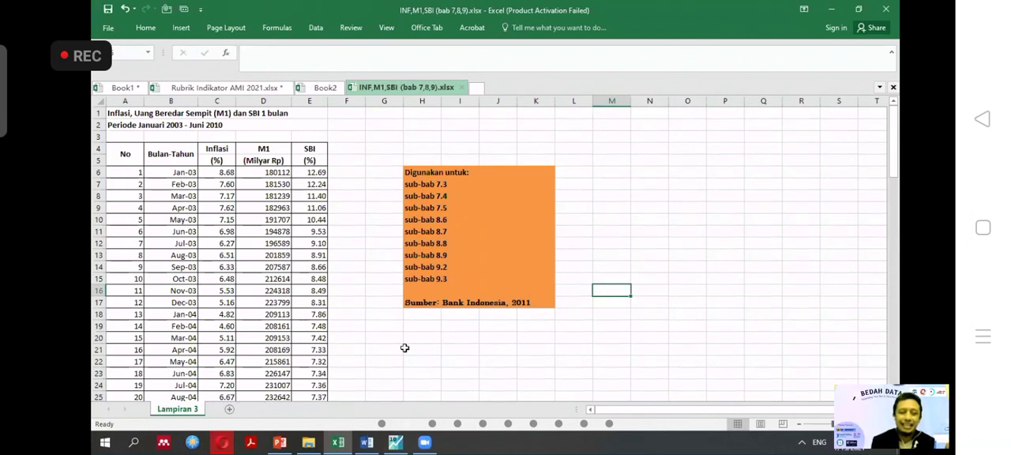
left_click(396, 444)
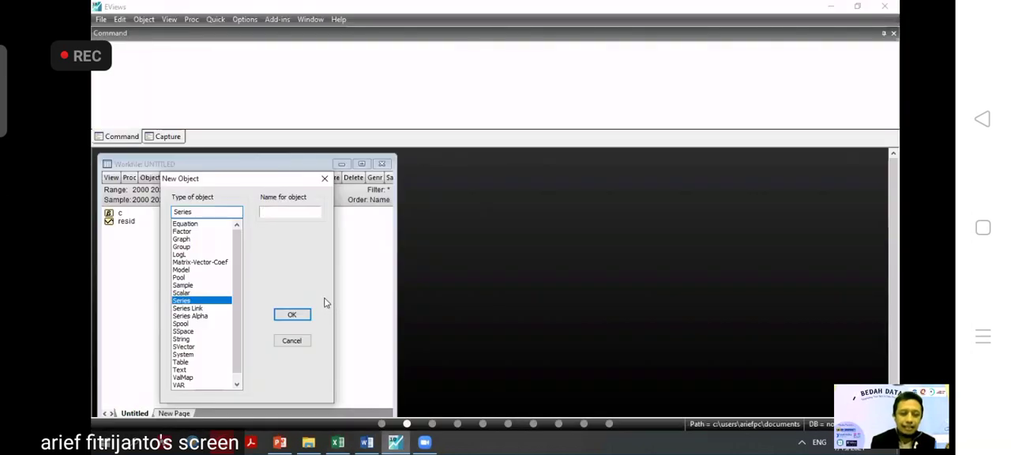
type("inflasi")
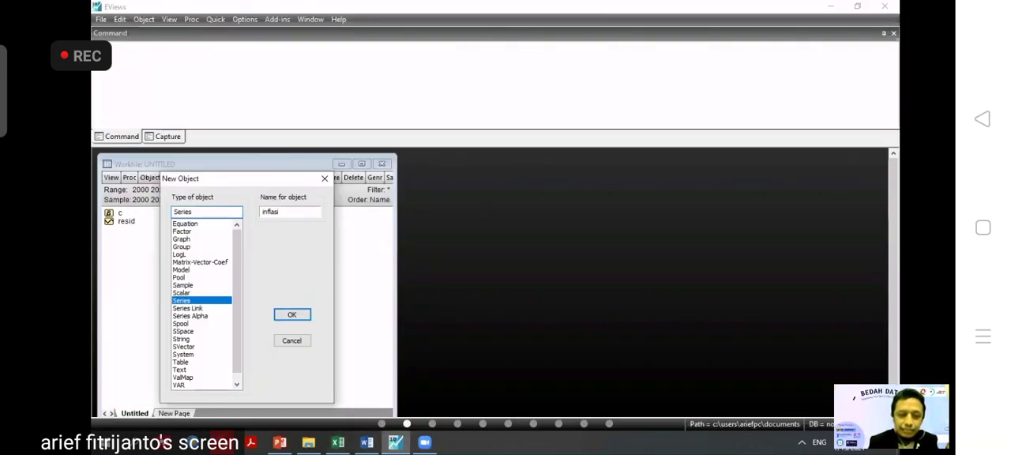
left_click(295, 316)
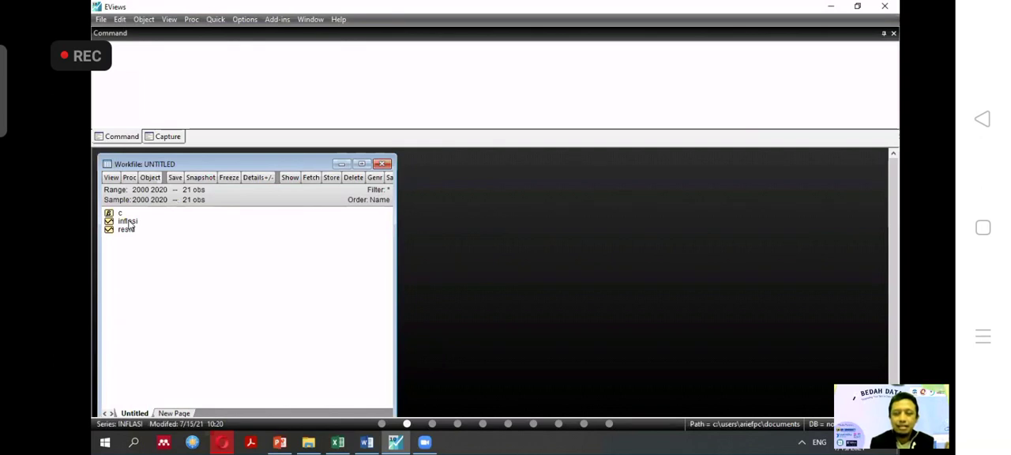
Recheck the variables in the Excel workbook, and duplicate the inflasi series in the EViews workfile under the name M1.
left_click(334, 445)
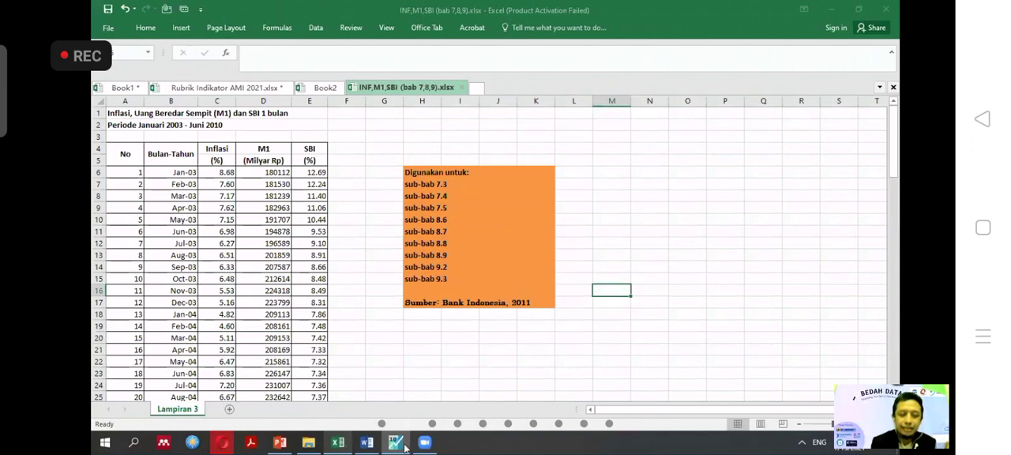
left_click(397, 444)
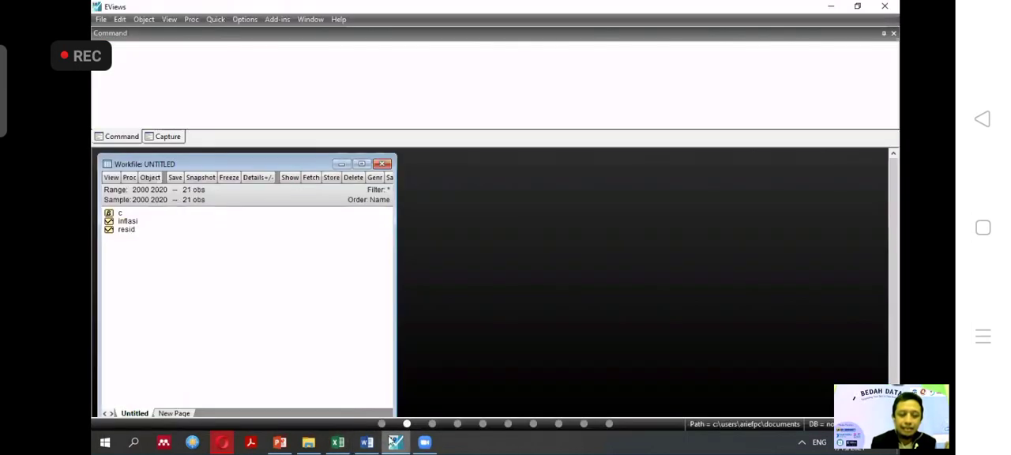
left_click(127, 222)
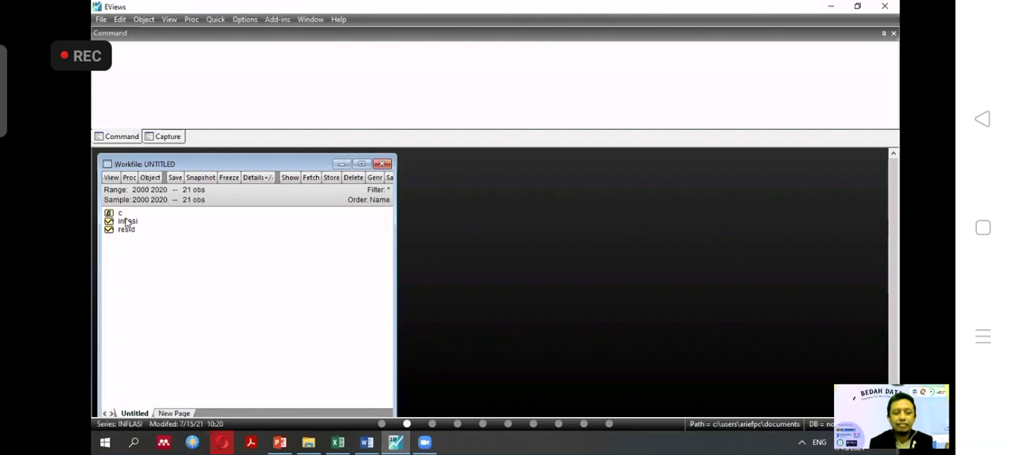
right_click(125, 222)
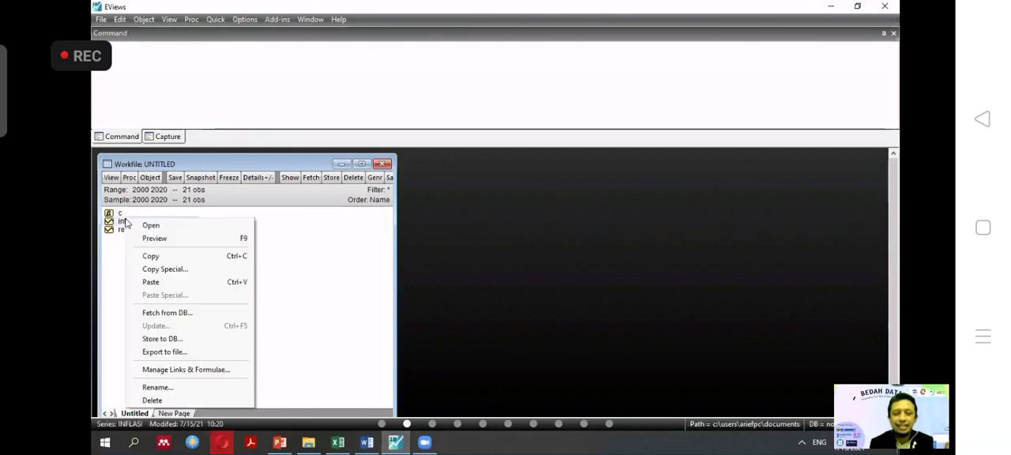
left_click(150, 256)
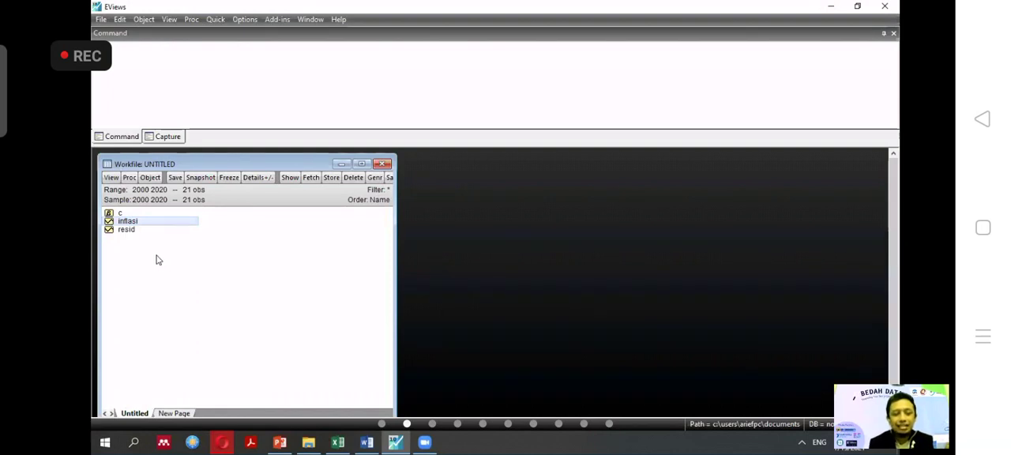
left_click(157, 256)
key("ctrl+v")
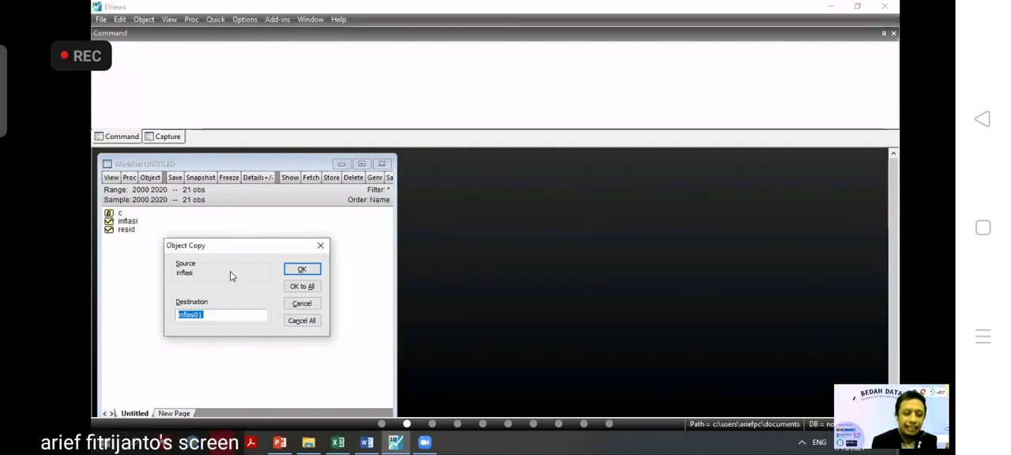
type("M1")
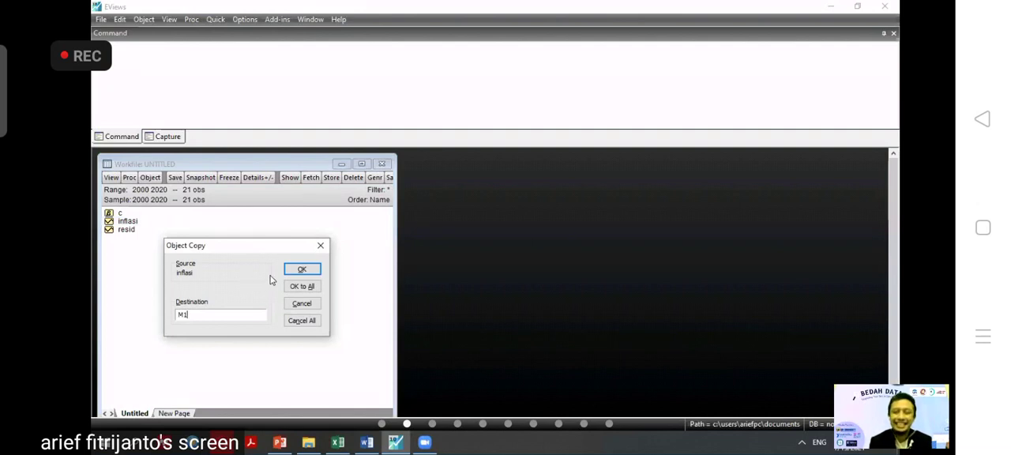
left_click(302, 271)
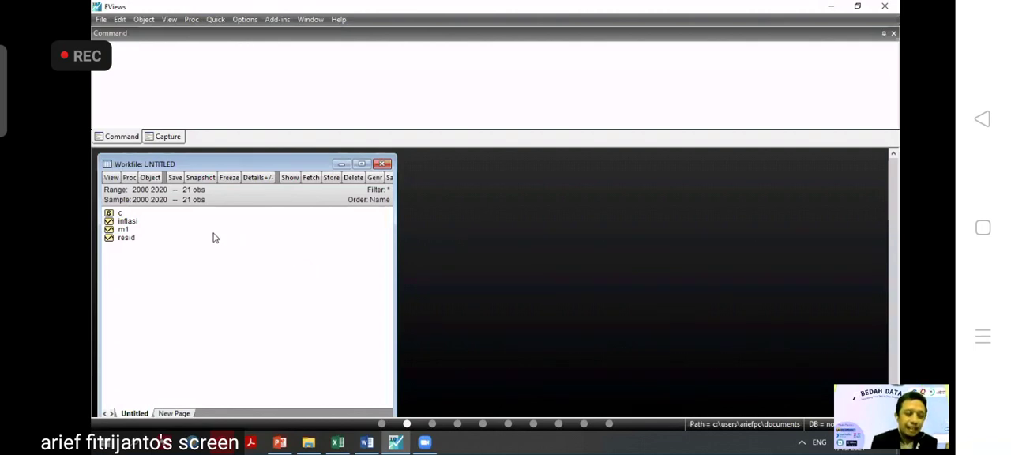
Paste another copy of the inflasi series into the workfile under the name SBI.
key("ctrl+v")
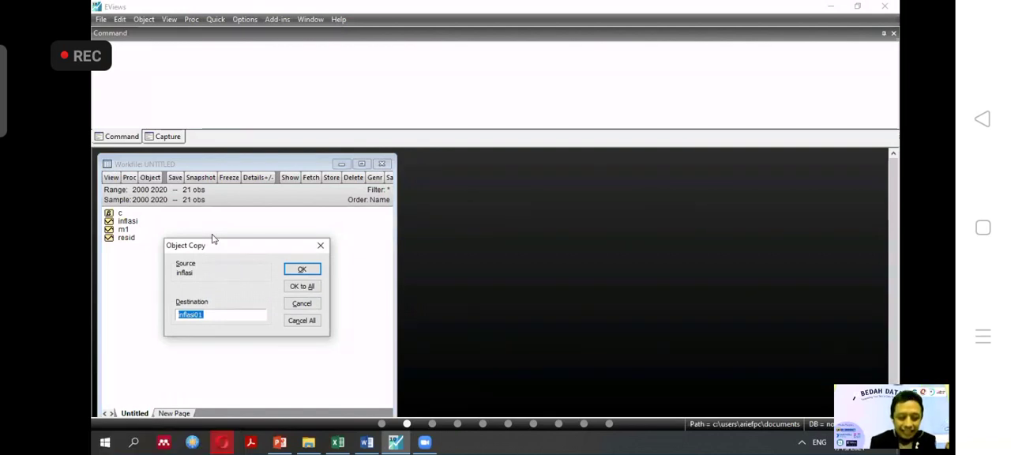
type("SBI")
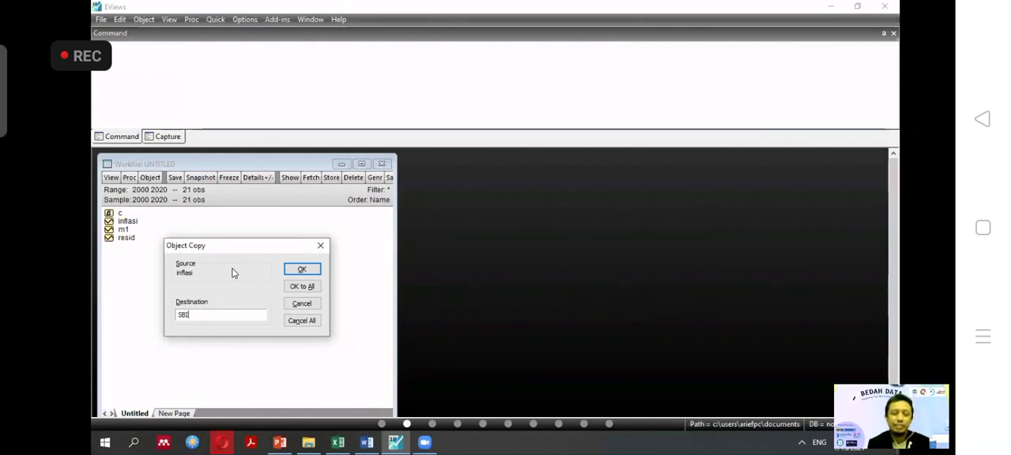
left_click(301, 270)
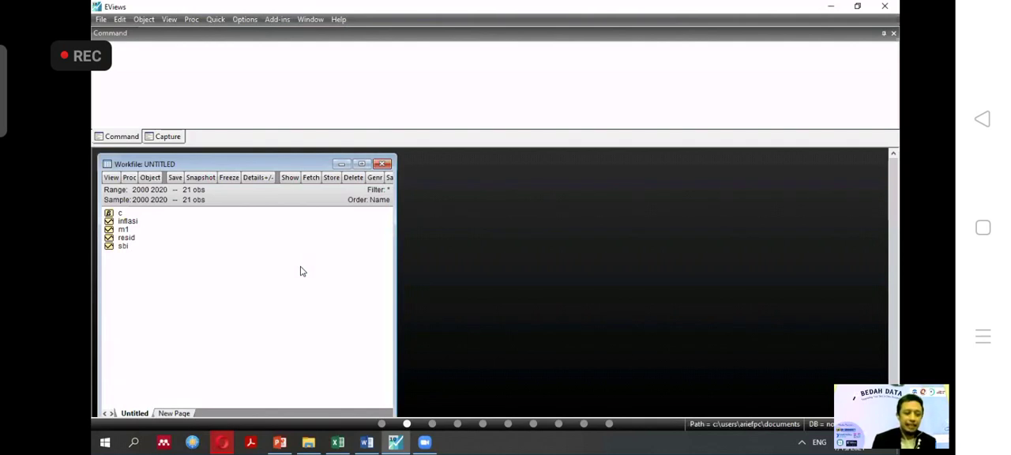
left_click(114, 238)
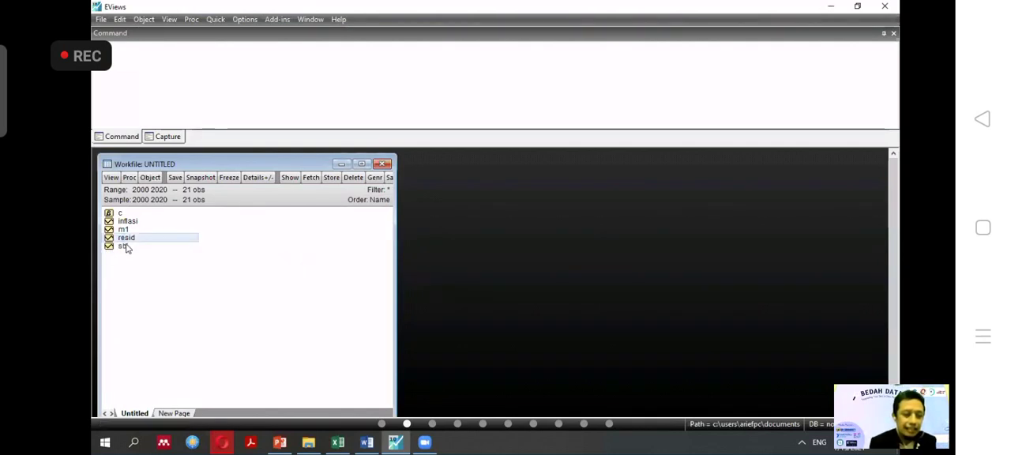
left_click(132, 246)
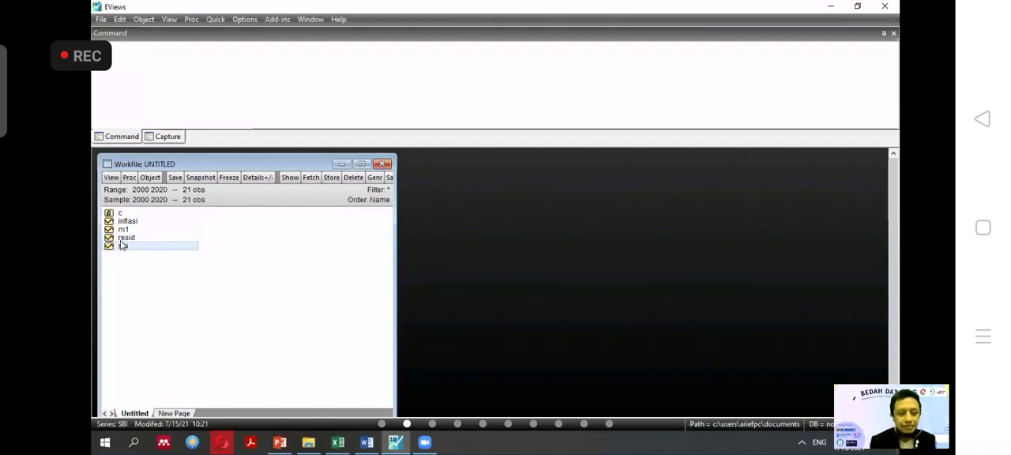
left_click(113, 238)
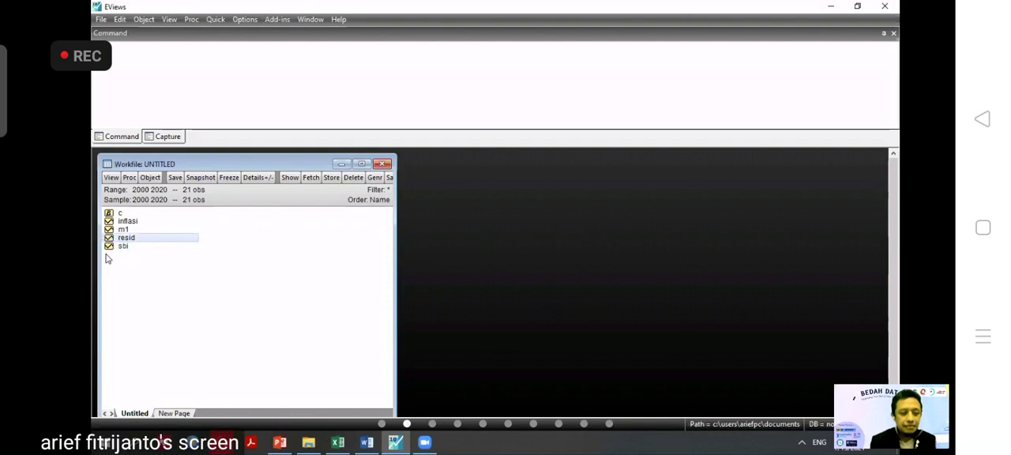
left_click(152, 264)
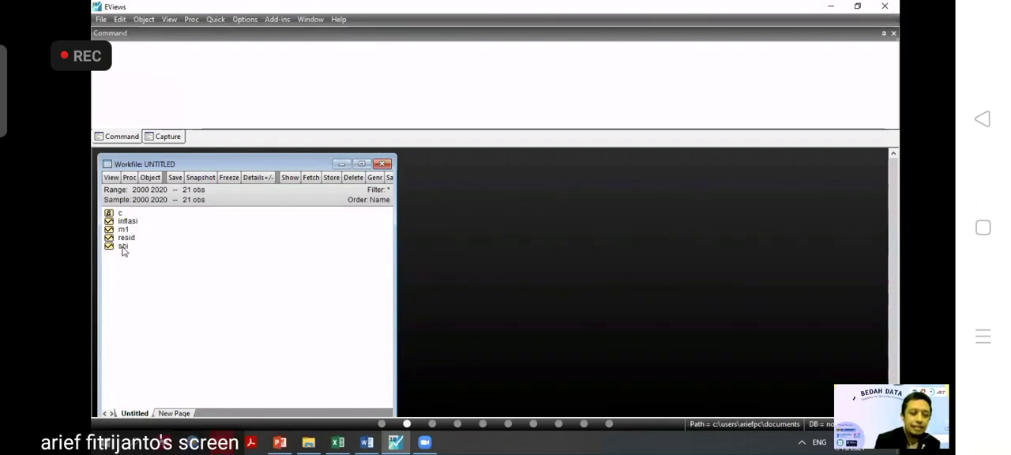
Delete the sbi series from the workfile.
left_click(123, 247)
right_click(122, 248)
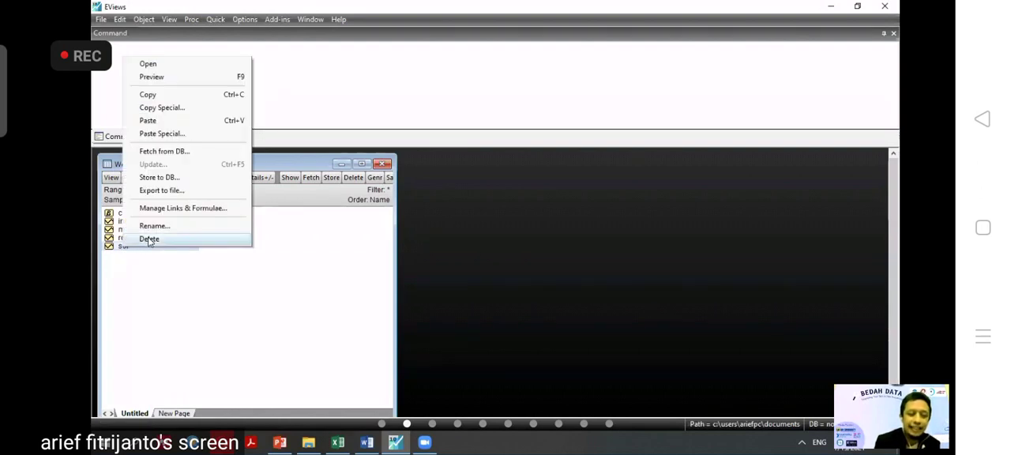
left_click(148, 239)
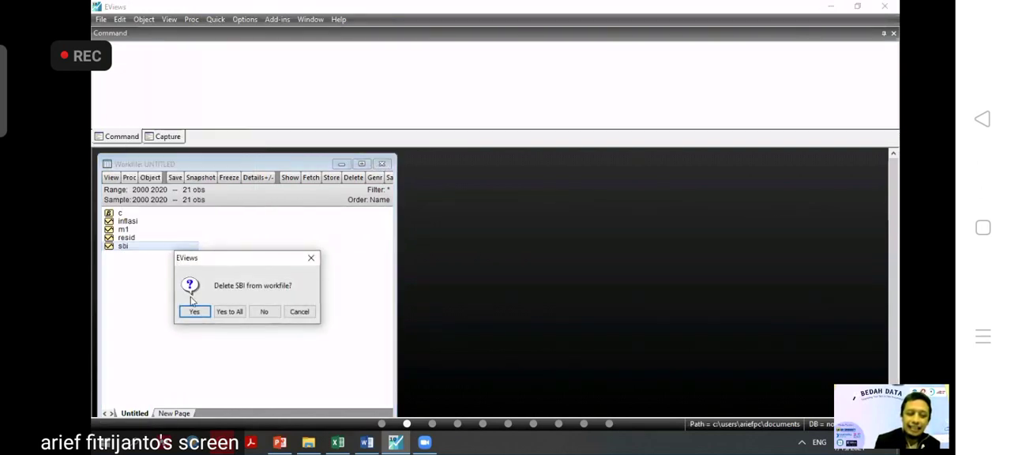
left_click(193, 313)
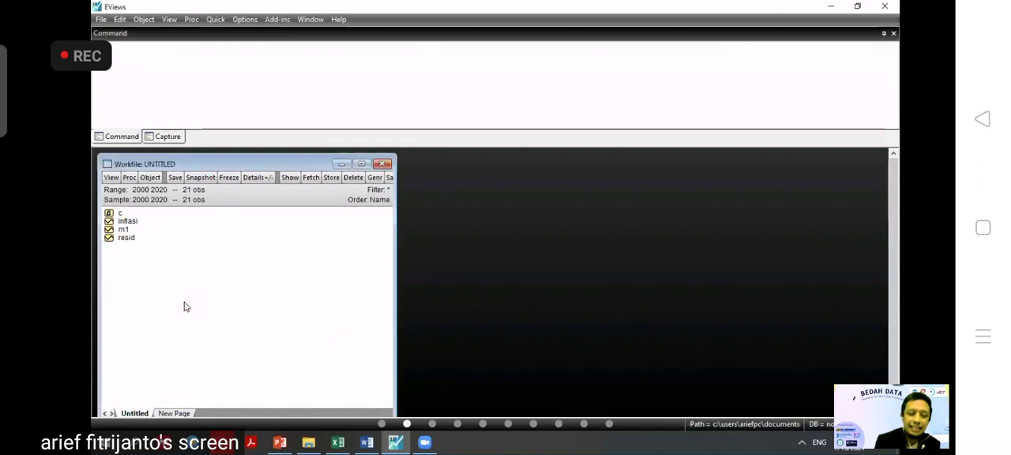
Recreate the SBI series by pasting the copied inflasi series under that name.
left_click(126, 230)
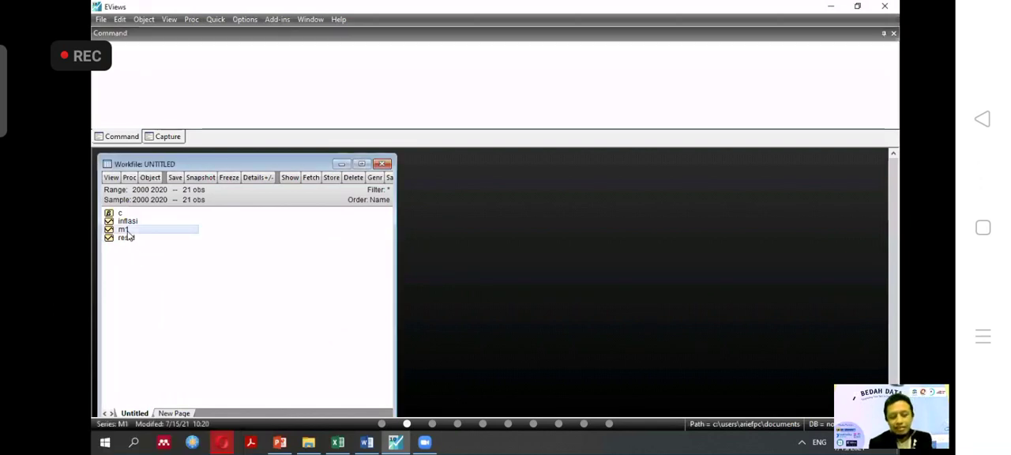
key("ctrl+v")
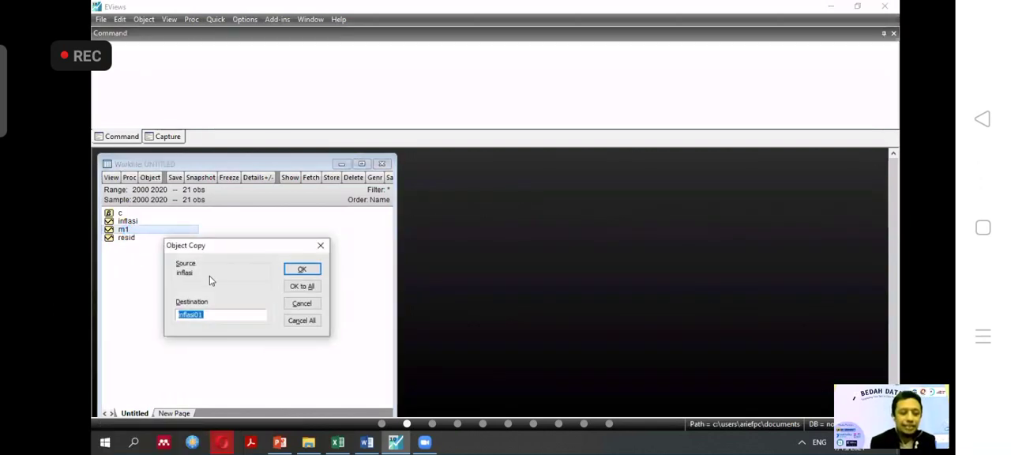
type("s")
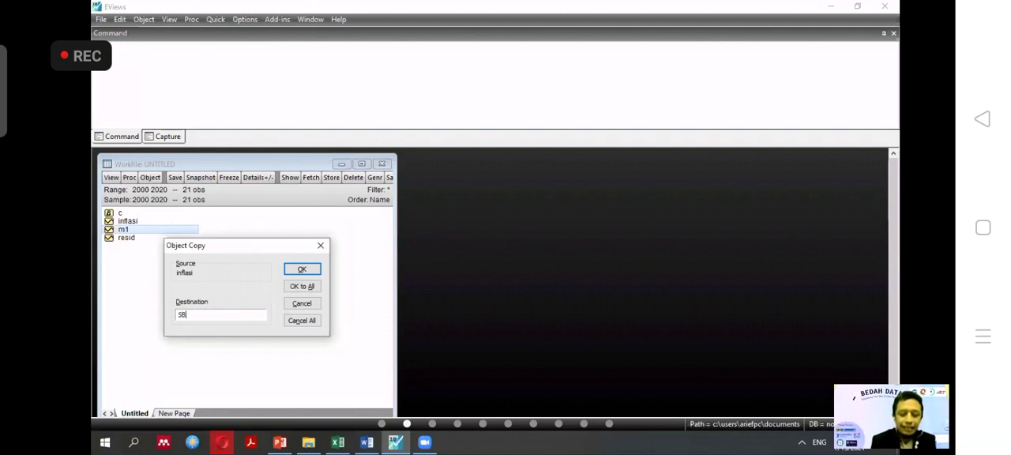
type("BI")
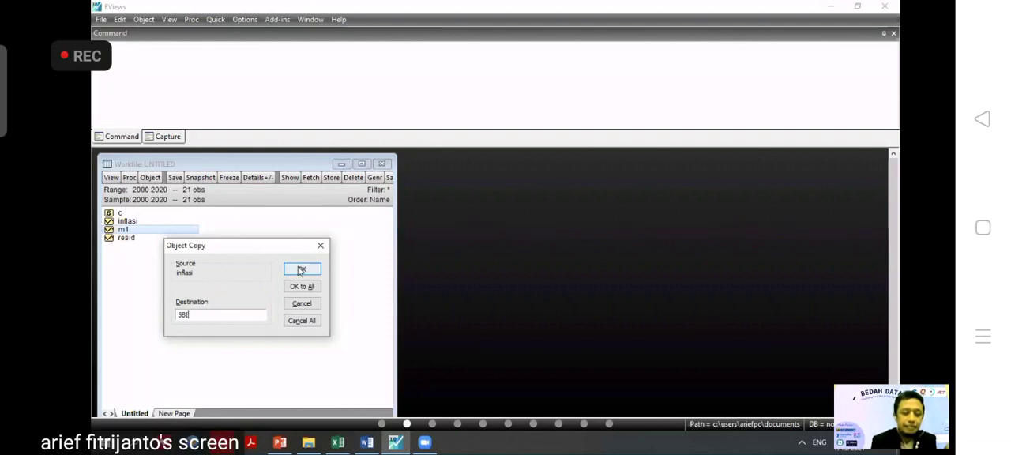
left_click(299, 270)
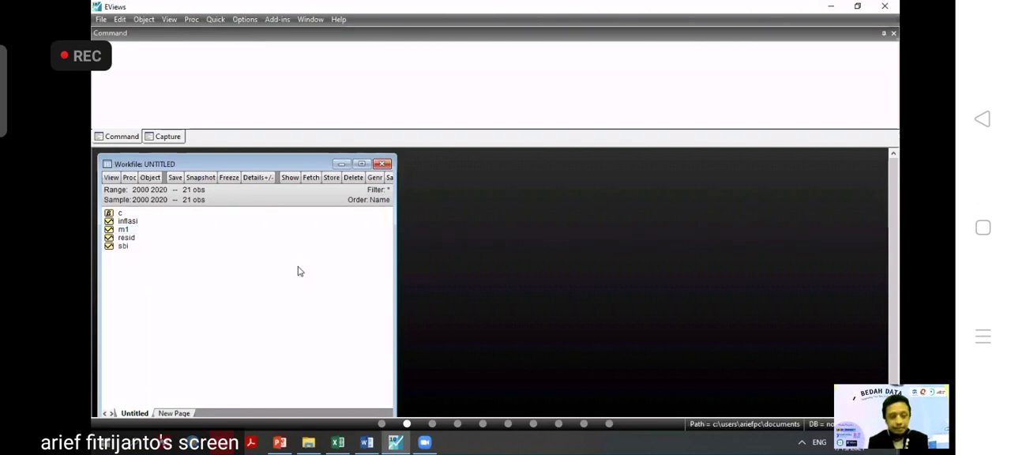
Select the inflasi, m1 and sbi series in the workfile and open them together as a group.
left_click(135, 224)
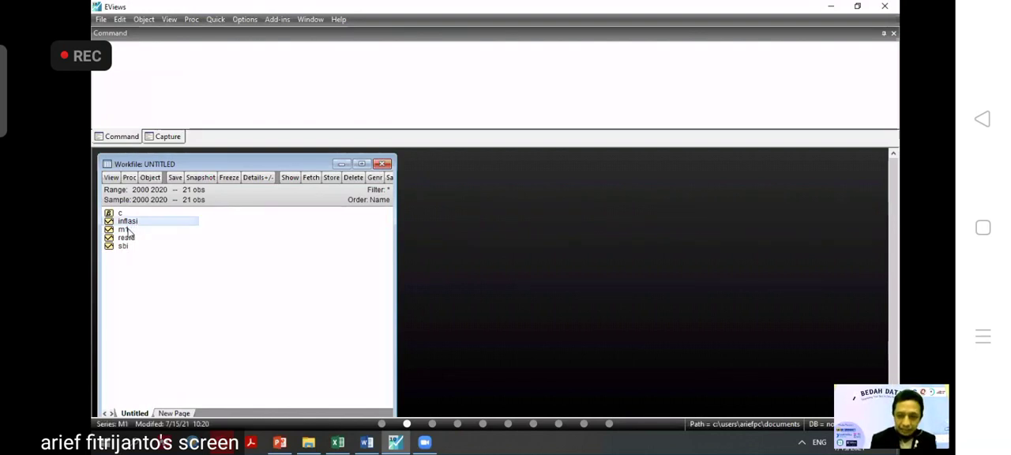
left_click(127, 229, "ctrl")
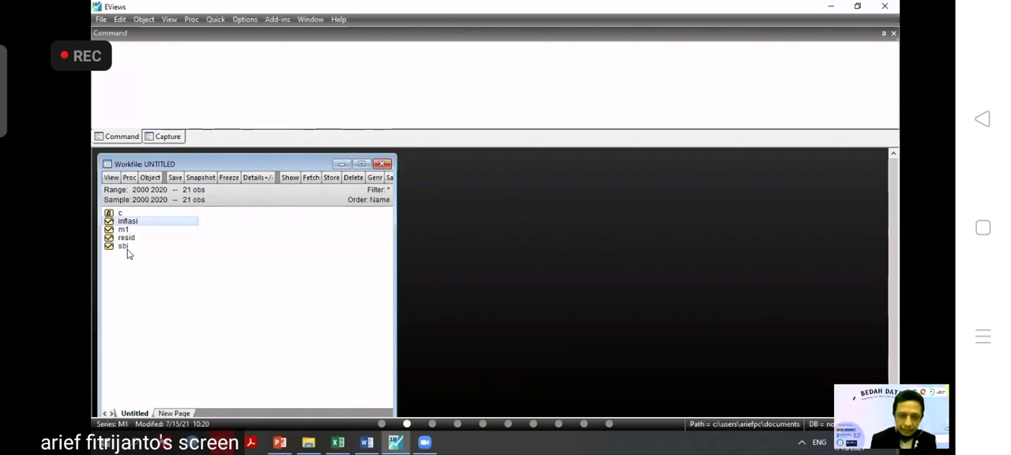
left_click(123, 247, "ctrl")
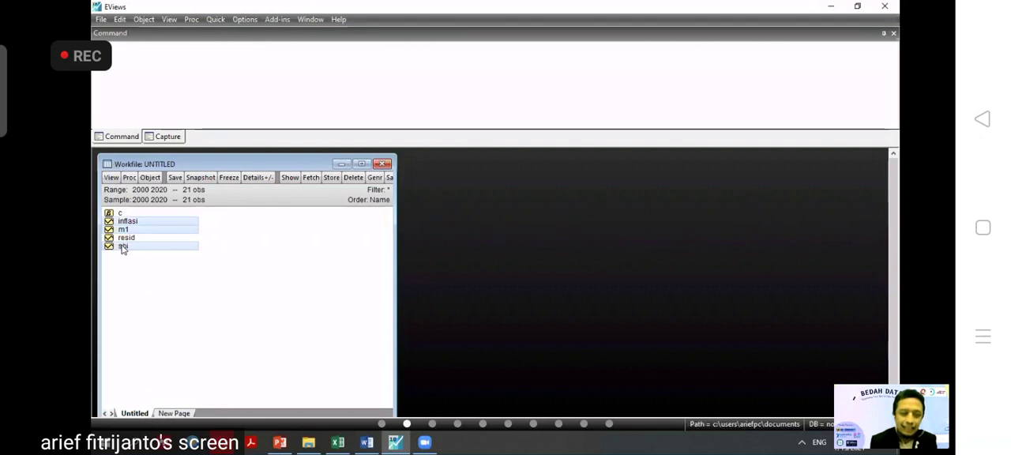
right_click(123, 247)
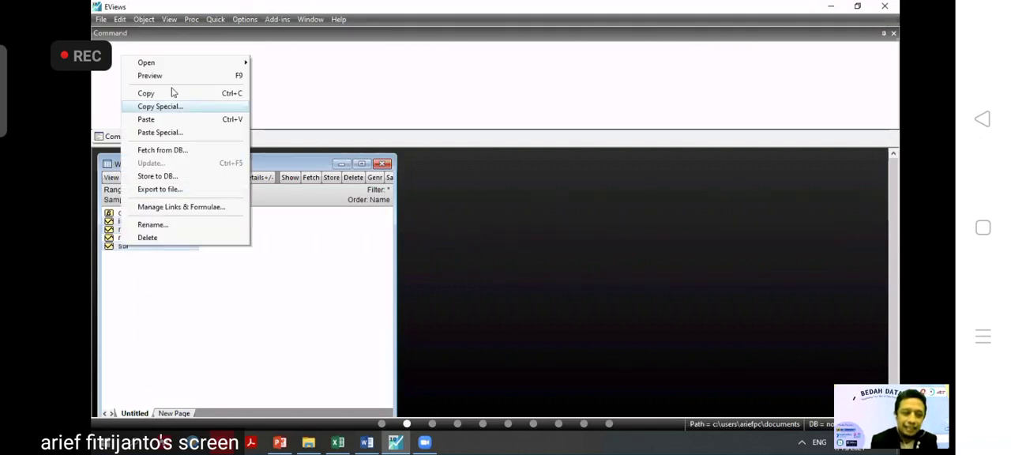
mouse_move(235, 63)
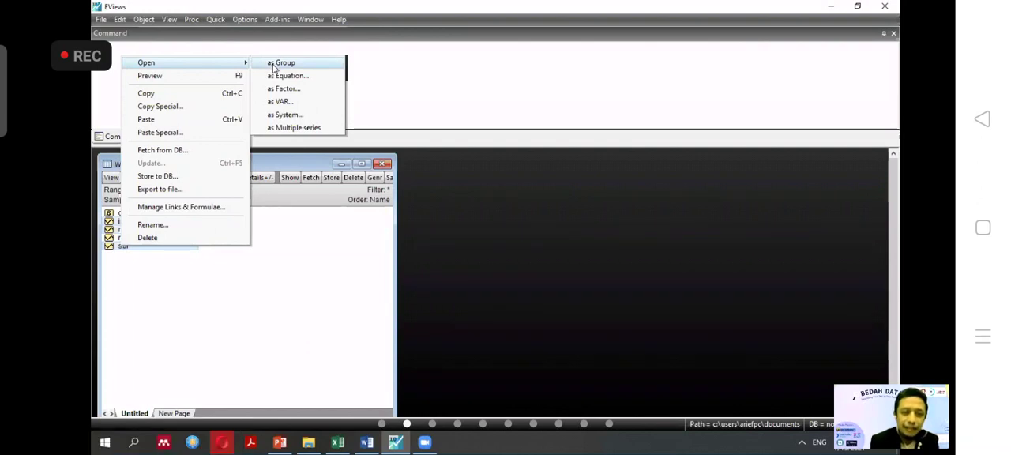
left_click(274, 65)
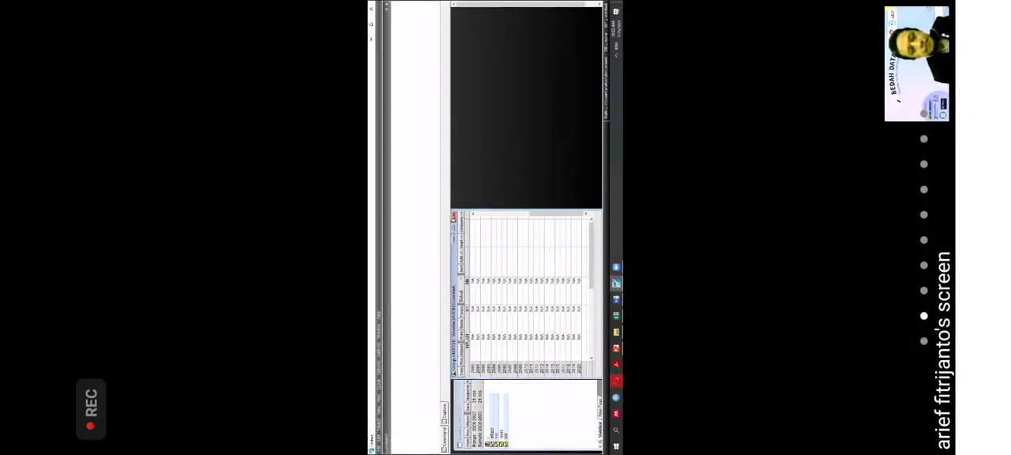
Delete the untitled group, reopen the selected inflasi, m1 and sbi series as a group, and place its window beside the workfile's object list.
left_click(454, 217)
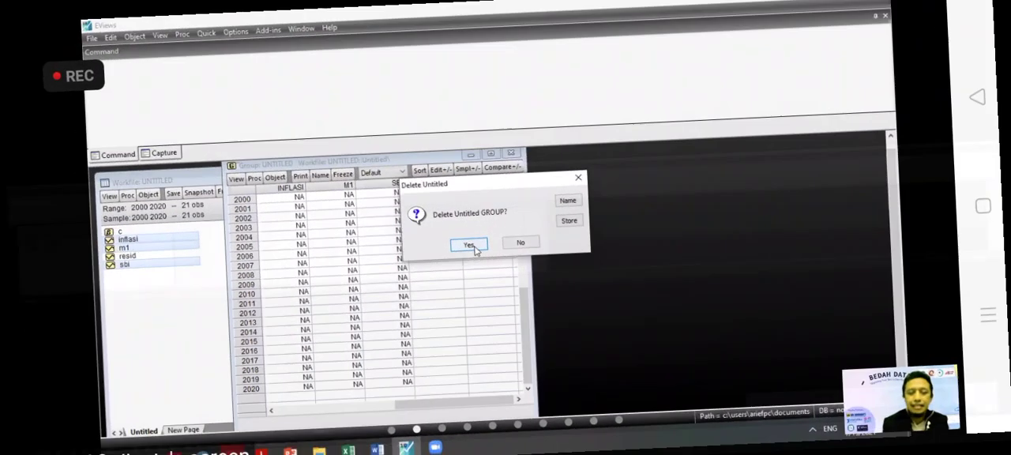
key("Return")
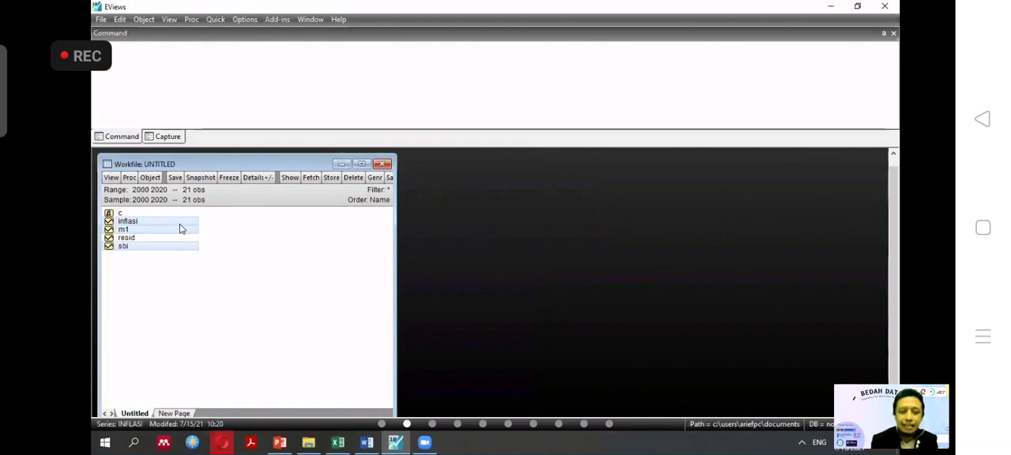
right_click(181, 229)
mouse_move(182, 230)
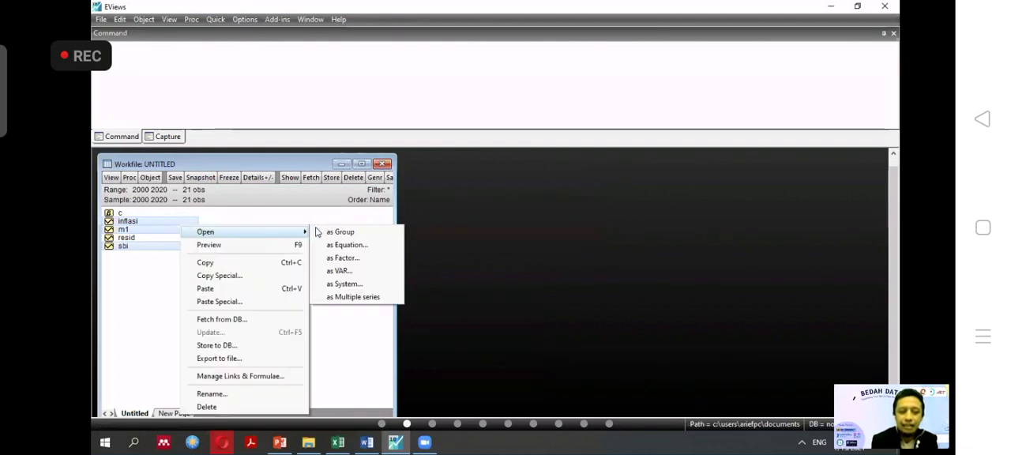
left_click(355, 234)
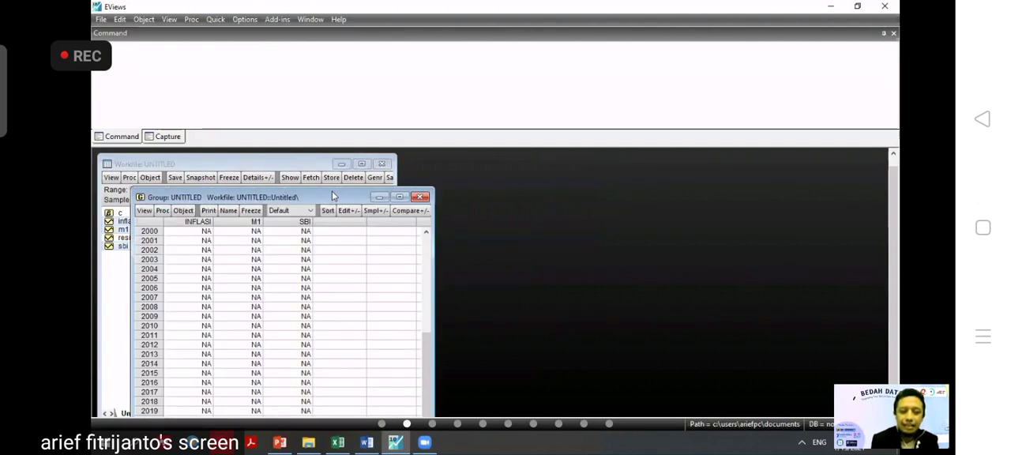
left_click_drag(332, 197, 410, 153)
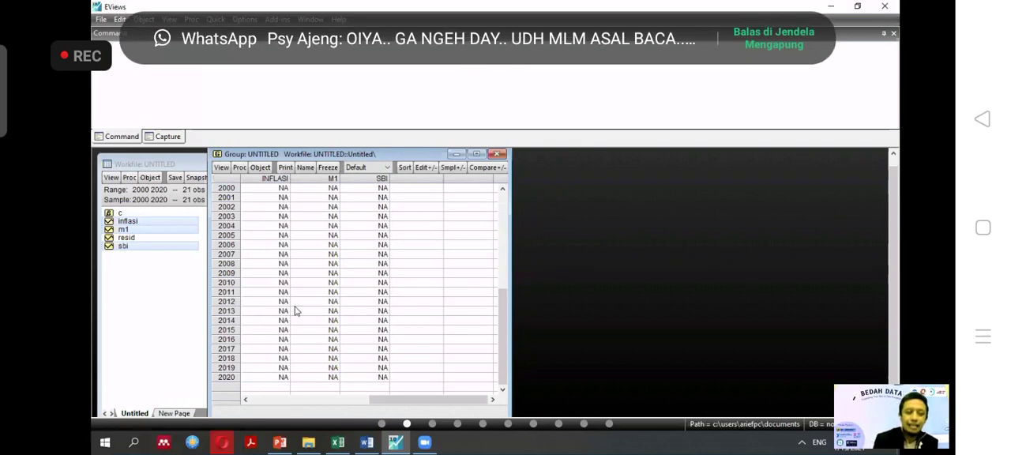
Select the group's INFLASI cell for 2000, and copy the Inflasi, M1 and SBI values of rows 1 to 21 from the Excel workbook.
left_click(280, 191)
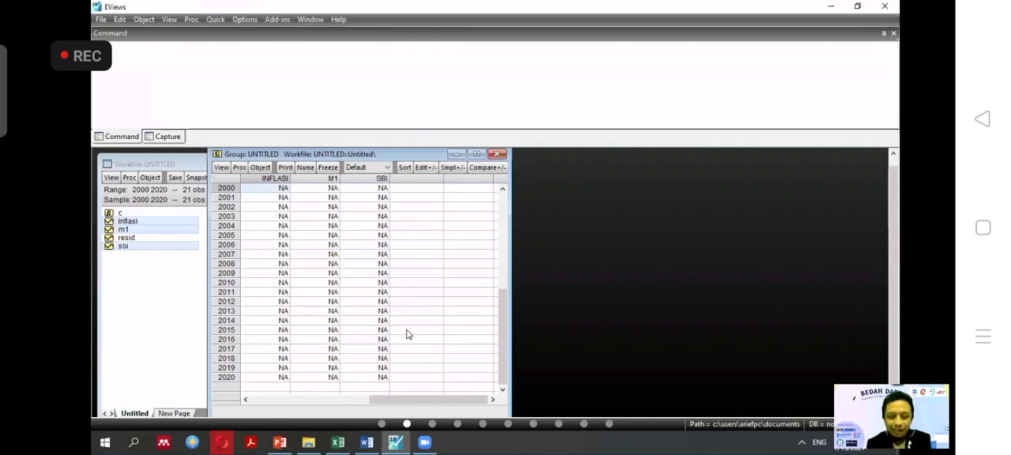
mouse_move(340, 444)
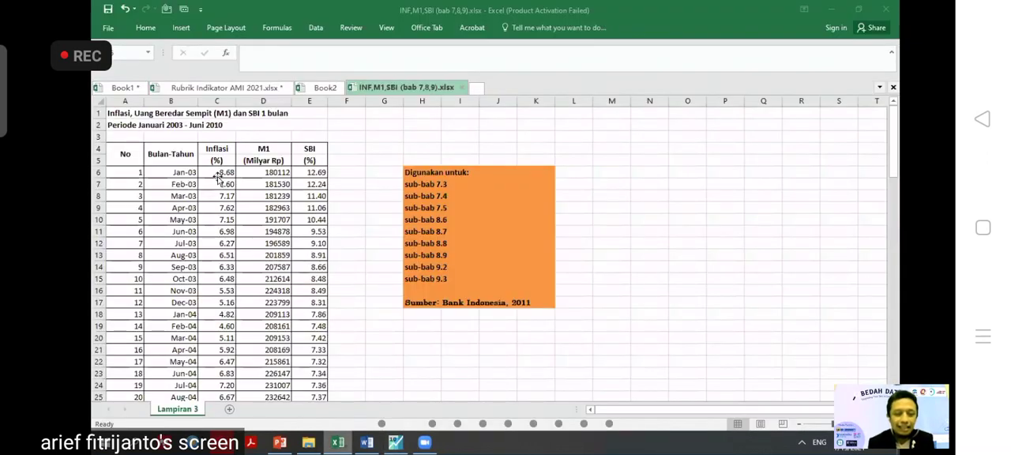
left_click(218, 176)
key("ctrl+shift+Right")
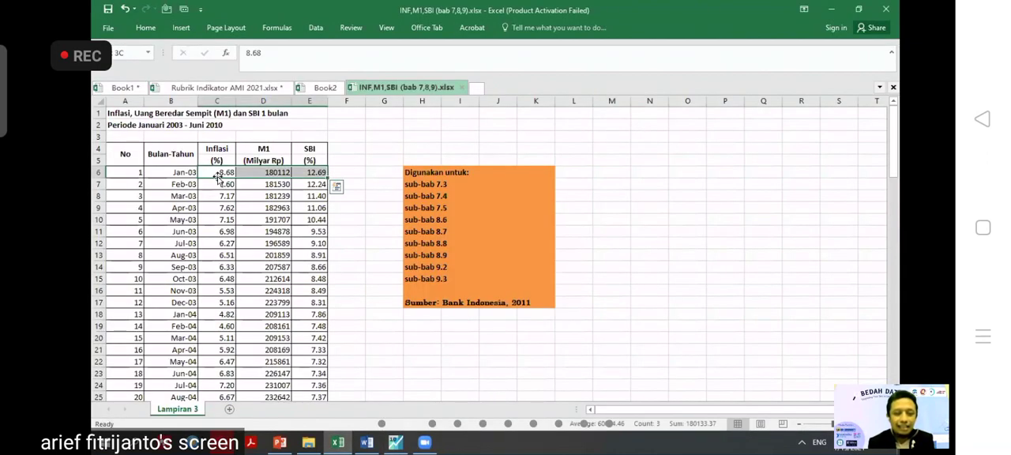
key("shift+Down")
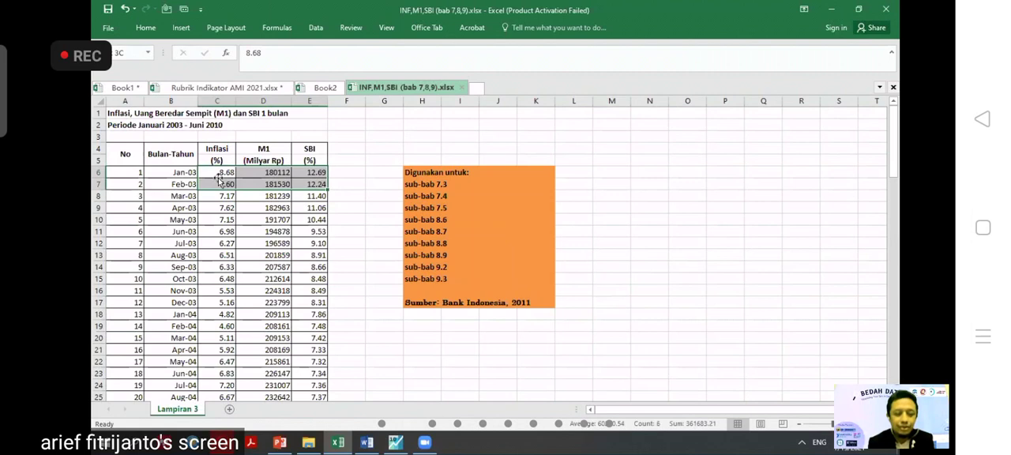
key("shift+Down")
key("shift+Down")
key("shift+Down")
key("shift+Down")
key("shift+Down")
key("shift+Down")
key("shift+Down")
key("shift+Down")
key("shift+Down")
key("shift+Down")
key("shift+Down")
key("shift+Down")
key("shift+Down")
key("shift+Down")
key("shift+Down")
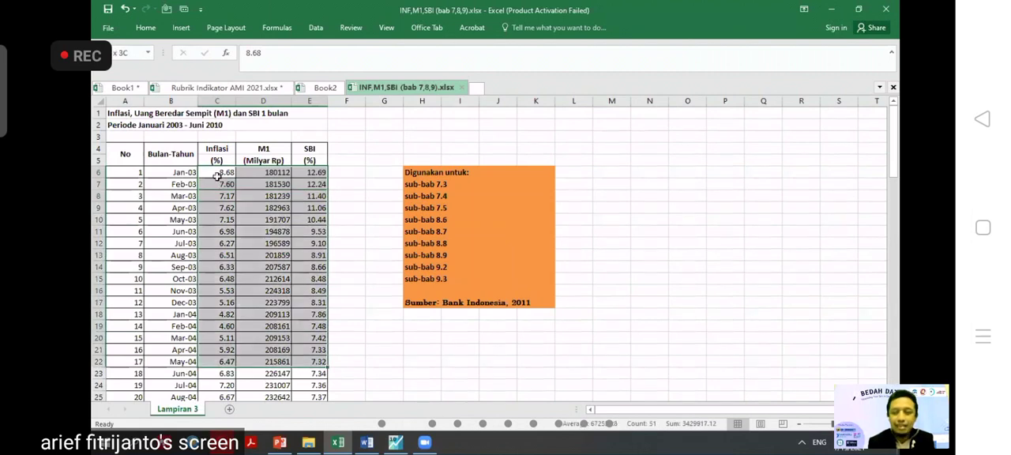
key("shift+Down")
key("shift+Down")
key("shift+Down")
key("shift+Down")
key("ctrl+c")
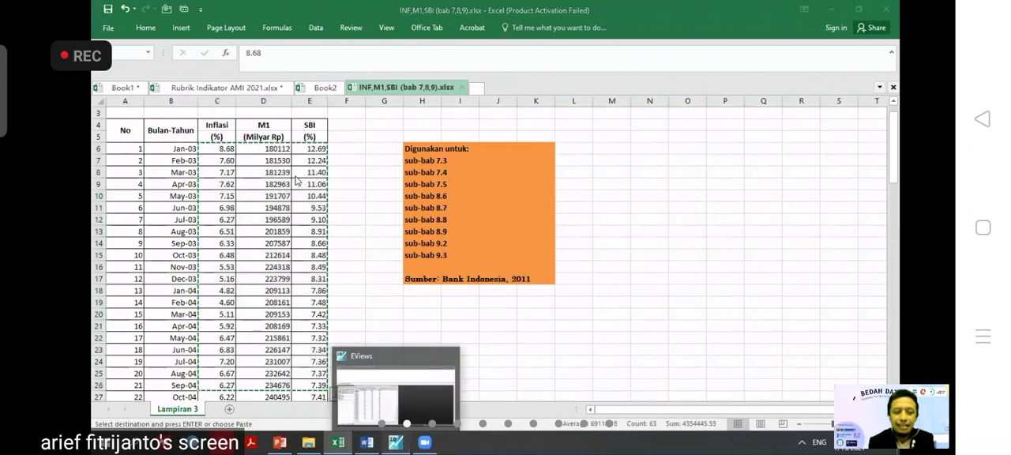
Paste the copied Excel data into the EViews group from the 2000 INFLASI cell, switching to edit mode, and shrink the command area.
left_click(395, 442)
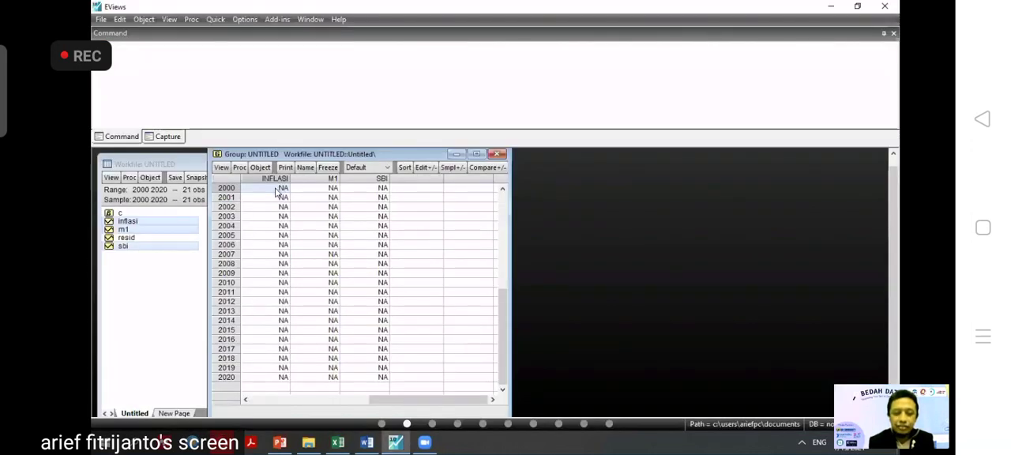
key("ctrl+v")
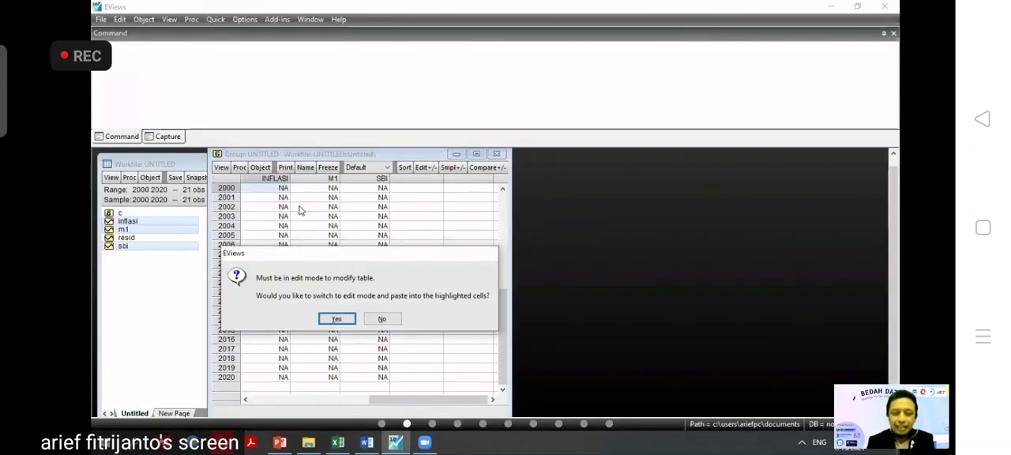
left_click(337, 319)
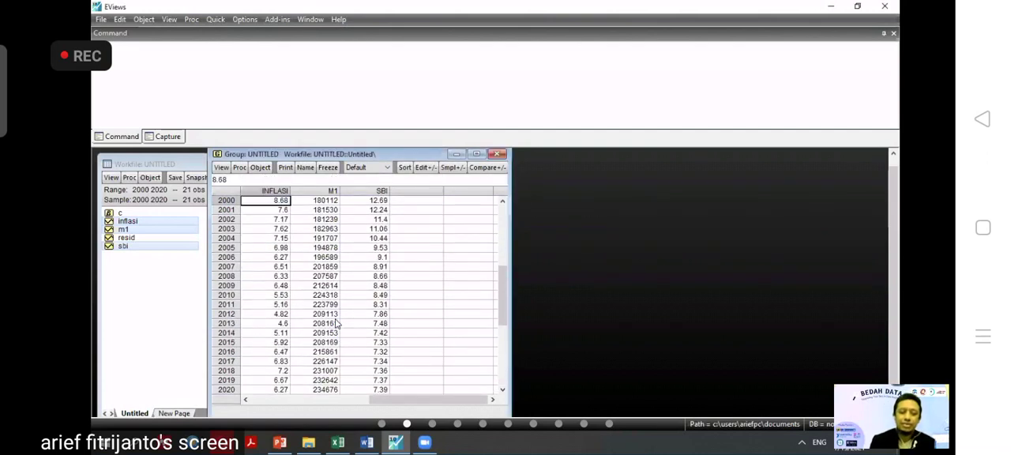
left_click_drag(502, 314, 465, 284)
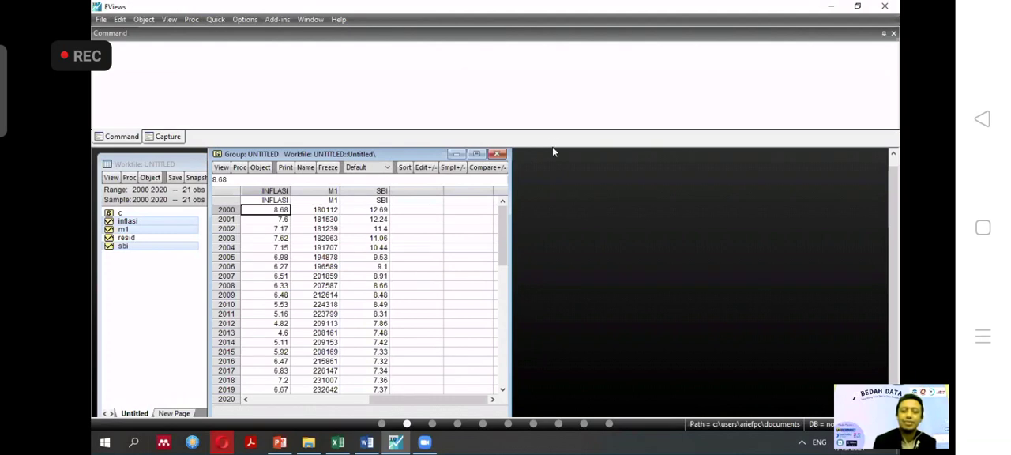
left_click_drag(553, 137, 556, 107)
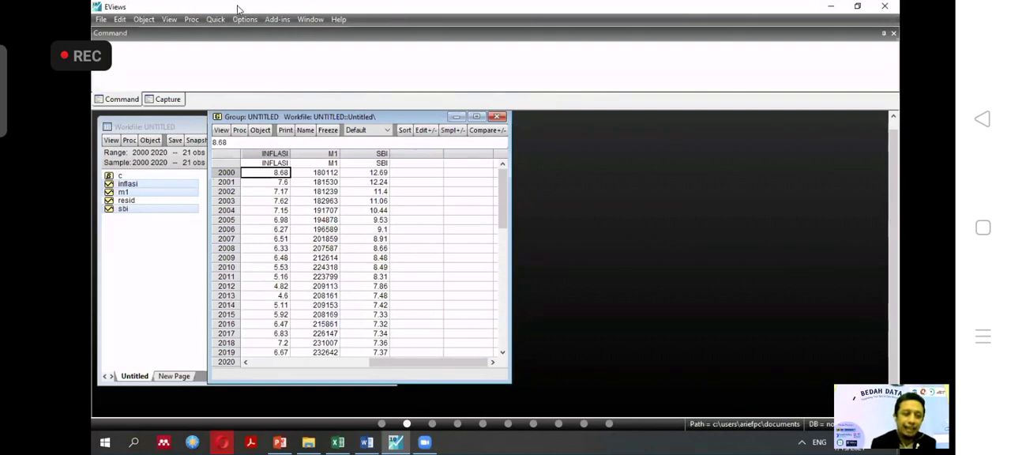
left_click(102, 20)
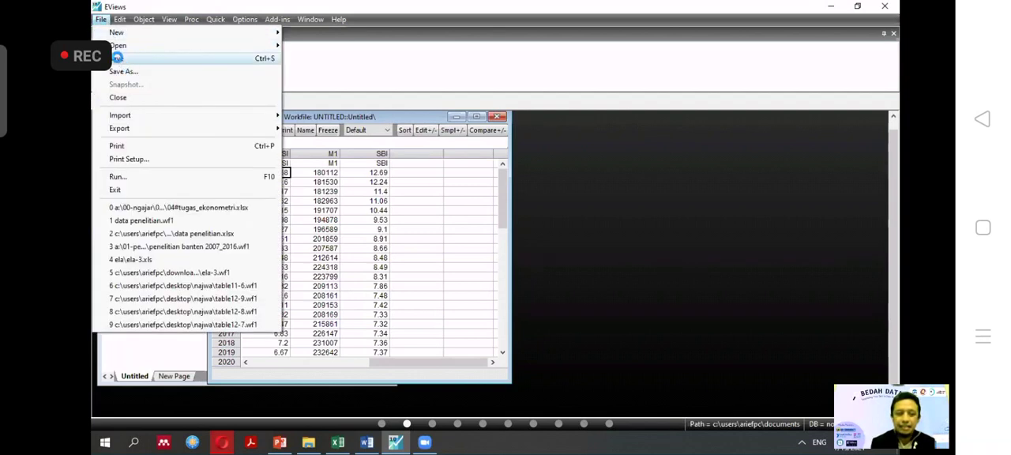
left_click(117, 58)
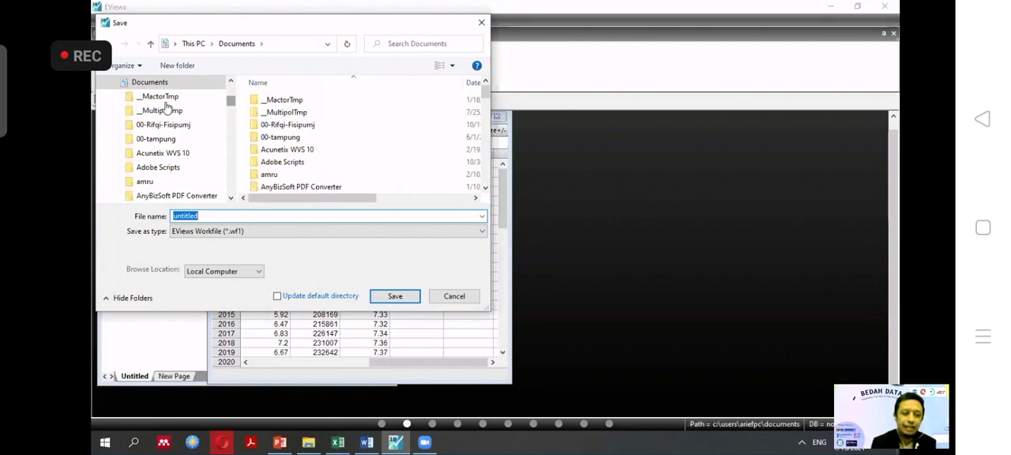
scroll(166, 107, "up", 3)
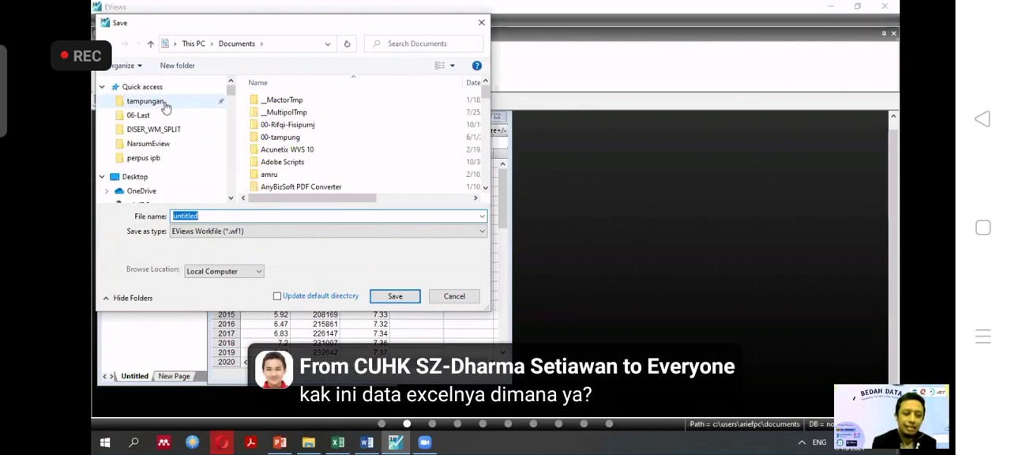
left_click(146, 101)
type("lat")
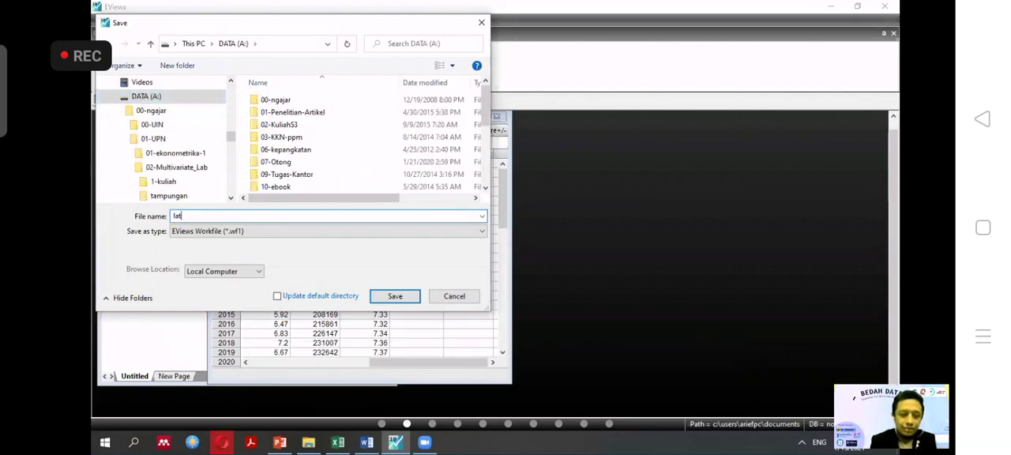
type("_1")
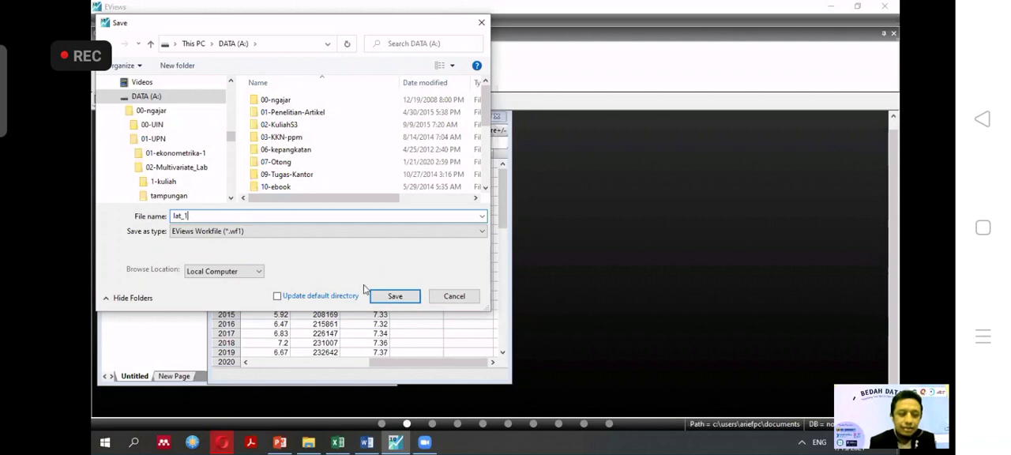
left_click(384, 297)
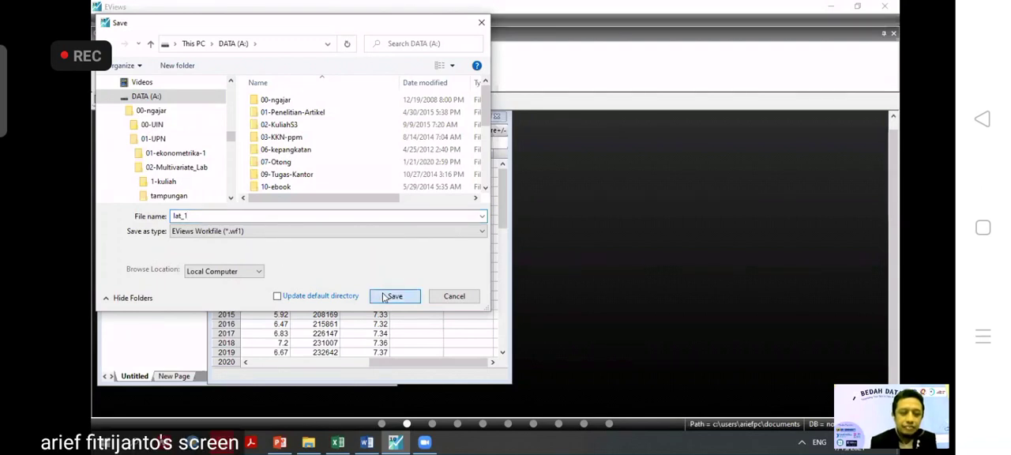
left_click(579, 226)
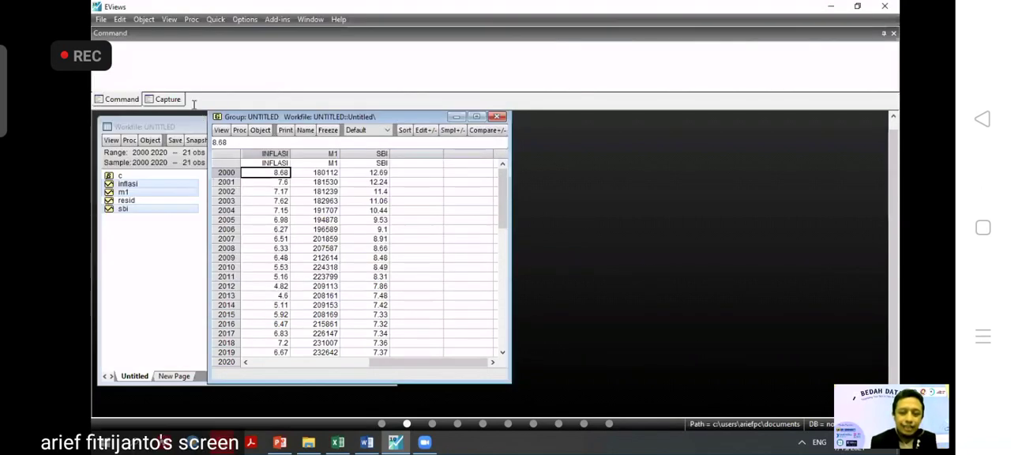
Save the workfile in Documents as Lat_1 in EViews Workfile (*.wf1) format with double precision series storage.
left_click(117, 65)
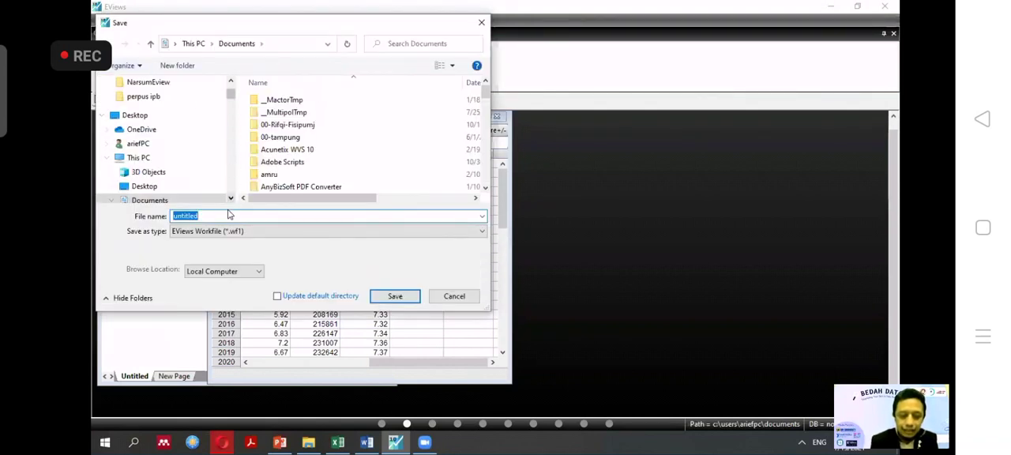
type("Lat_1")
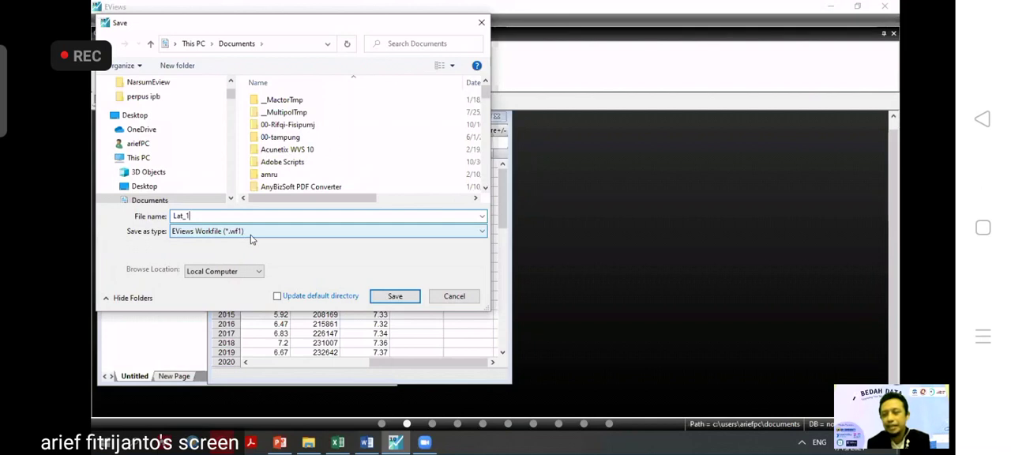
left_click(482, 236)
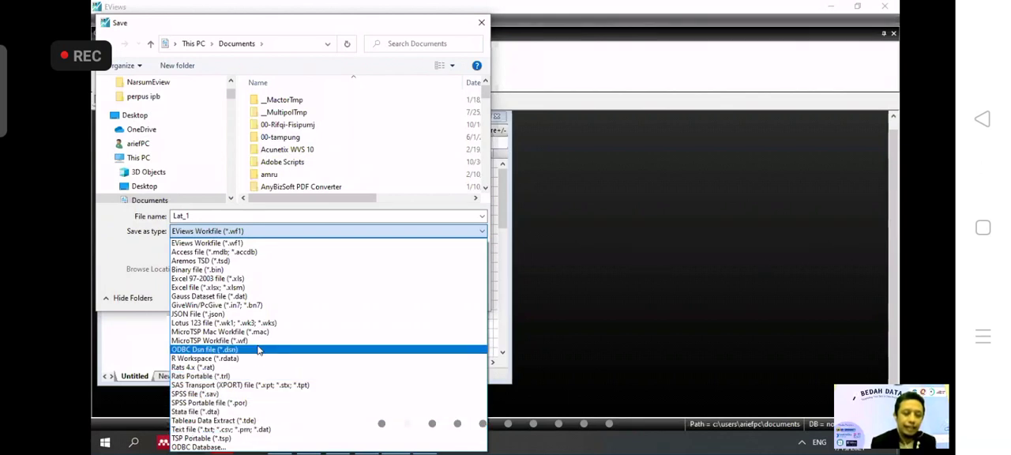
left_click(251, 244)
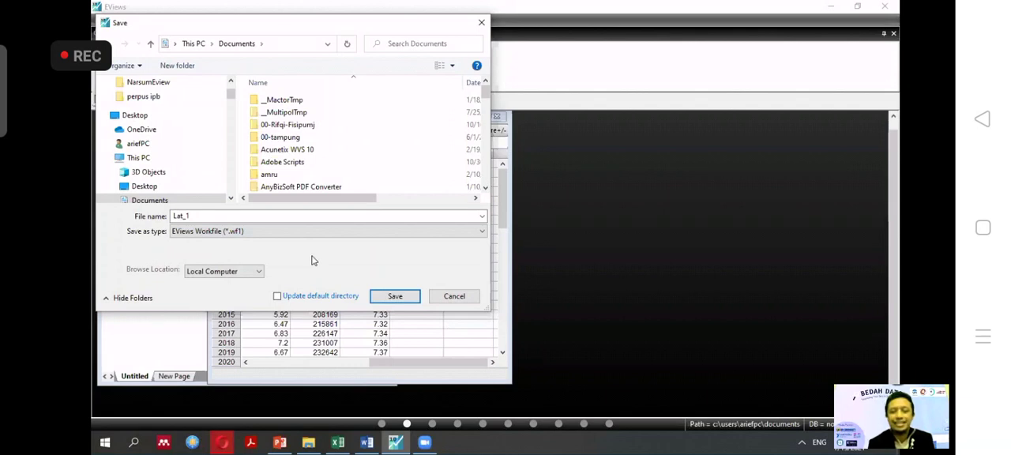
left_click(411, 302)
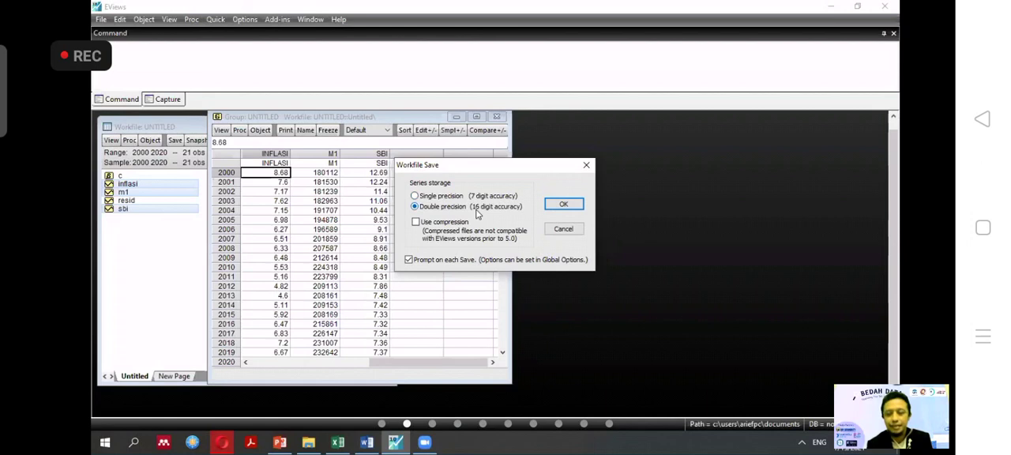
left_click(564, 207)
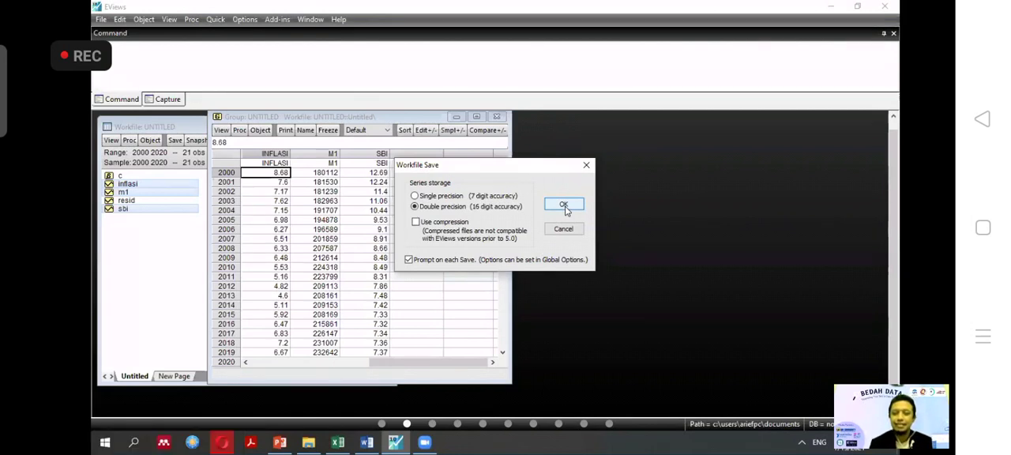
Complete the save of the Lat_1 workfile with double precision series storage.
left_click(564, 205)
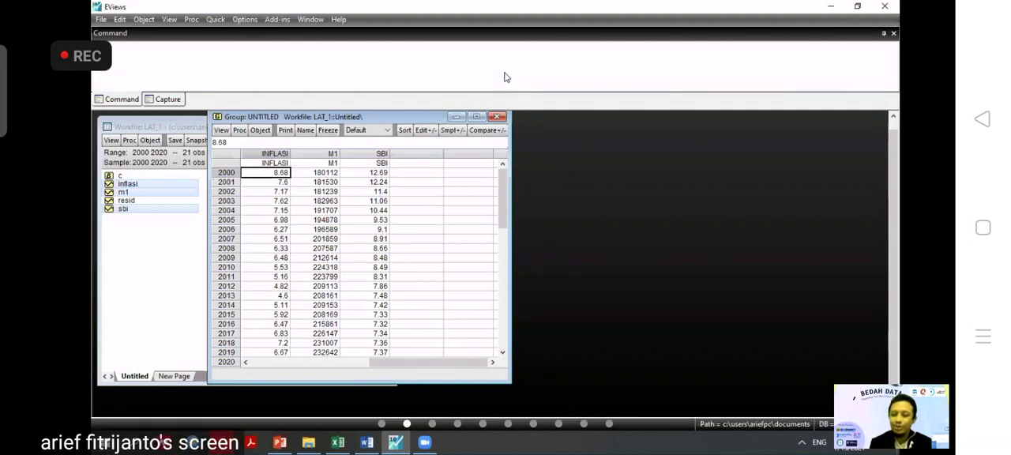
left_click(611, 294)
left_click(630, 275)
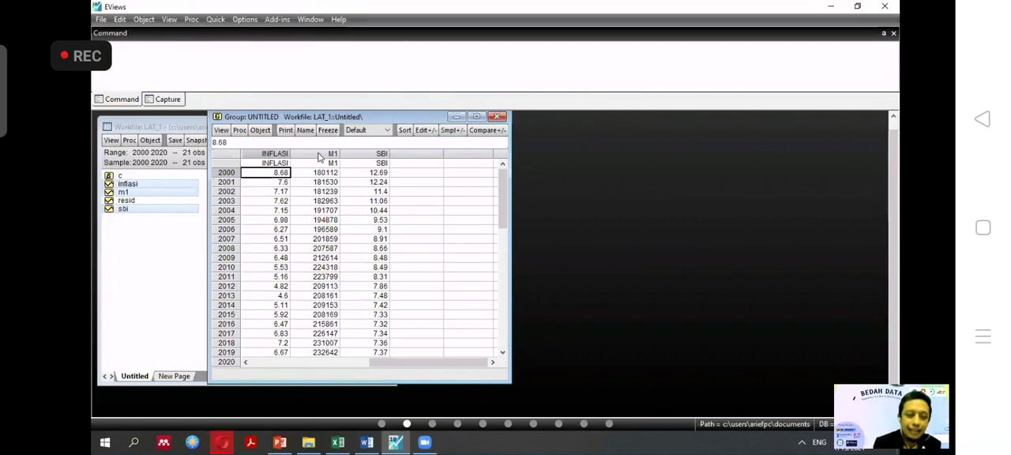
left_click(582, 284)
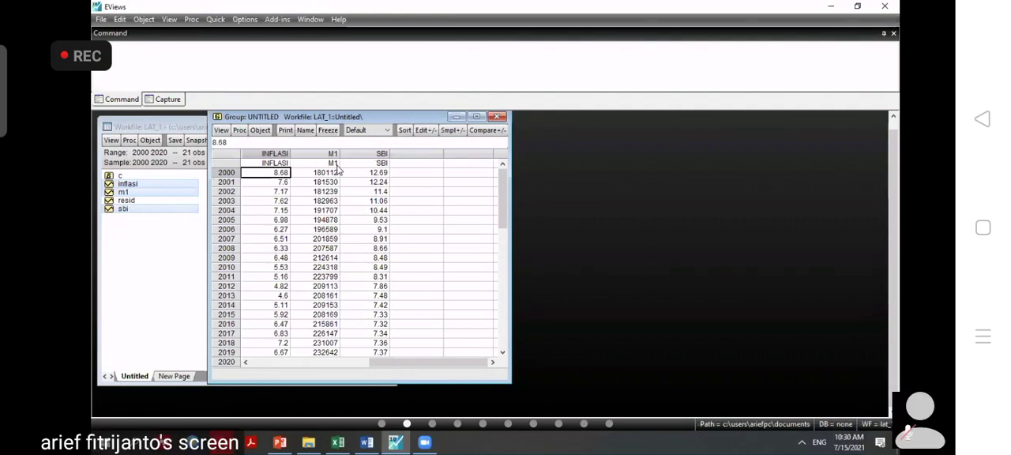
left_click(577, 313)
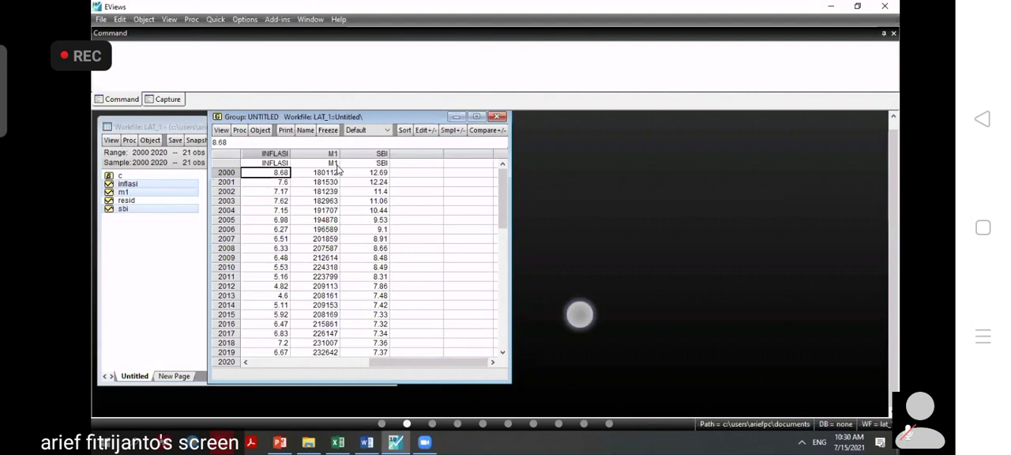
left_click(609, 262)
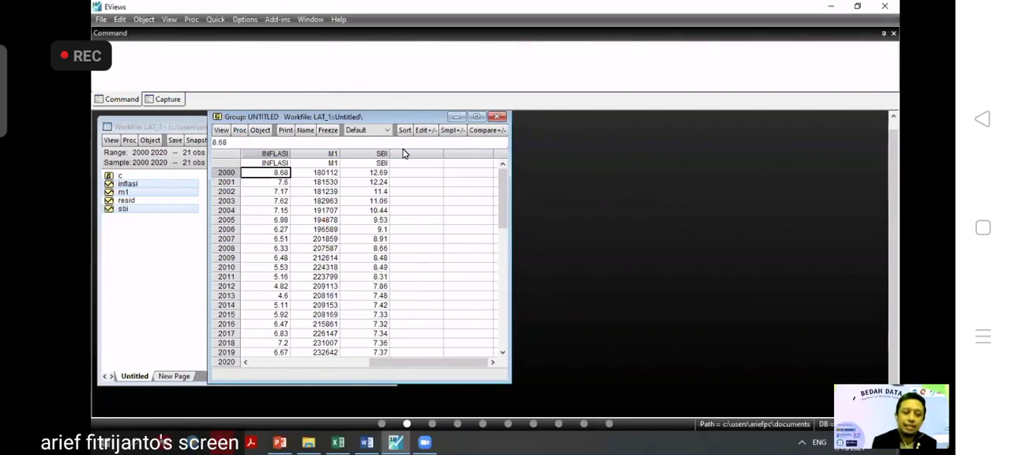
Close the group window holding the INFLASI, M1 and SBI data and delete the untitled group.
left_click(325, 173)
left_click(365, 173)
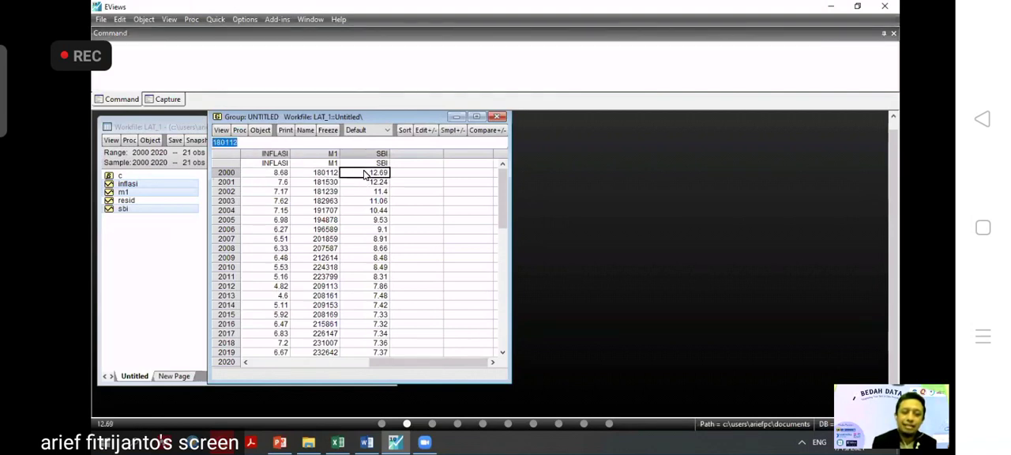
left_click(286, 185)
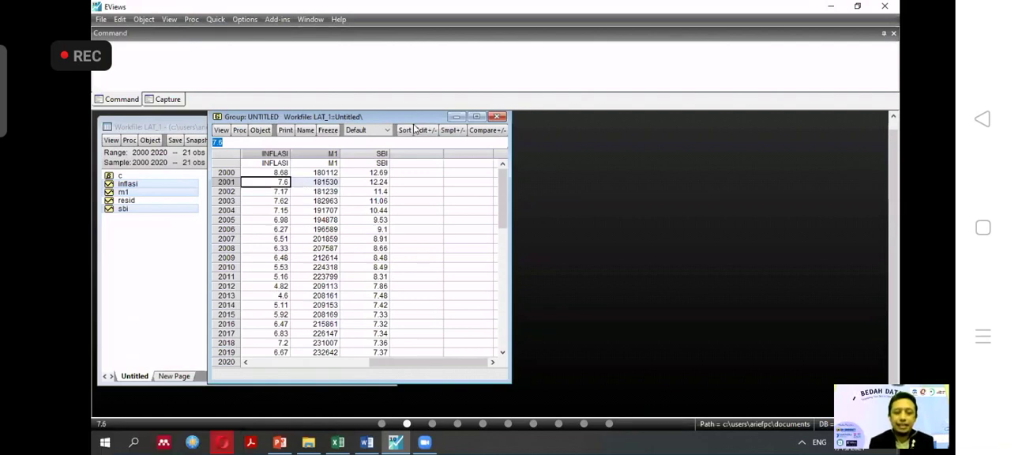
left_click(497, 117)
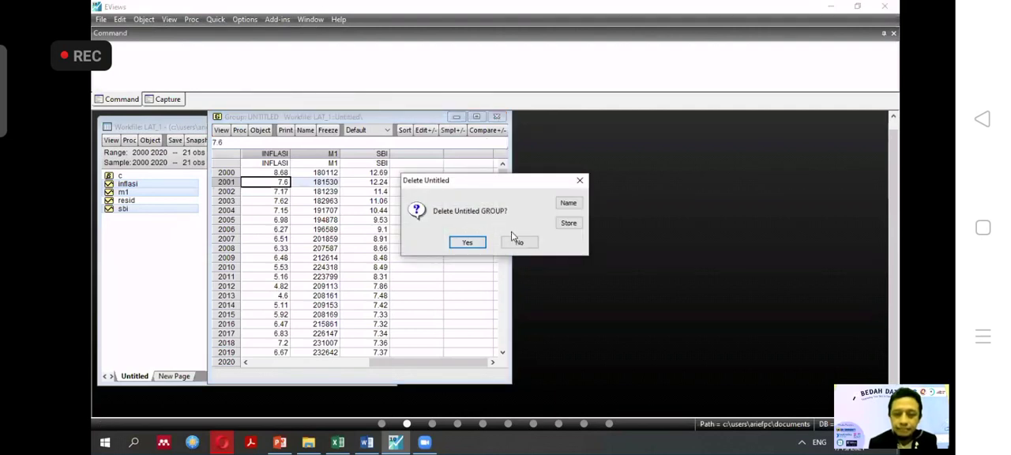
left_click(467, 243)
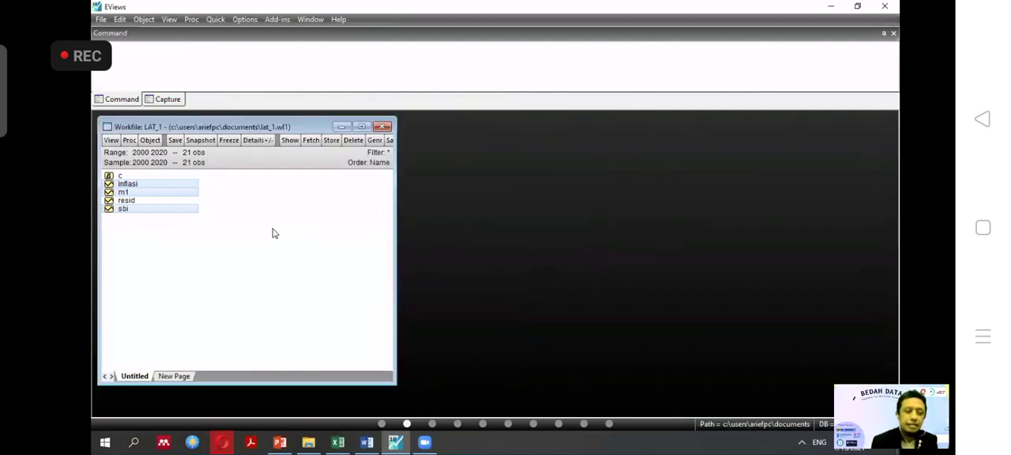
Clear the selection in the workfile, open the inflasi series alone to view its yearly values, and close it again.
left_click(181, 192)
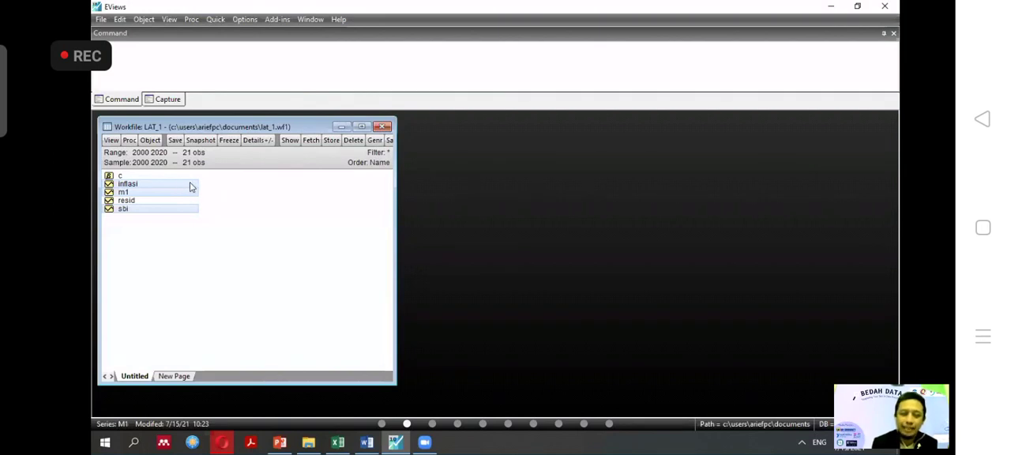
left_click(242, 196)
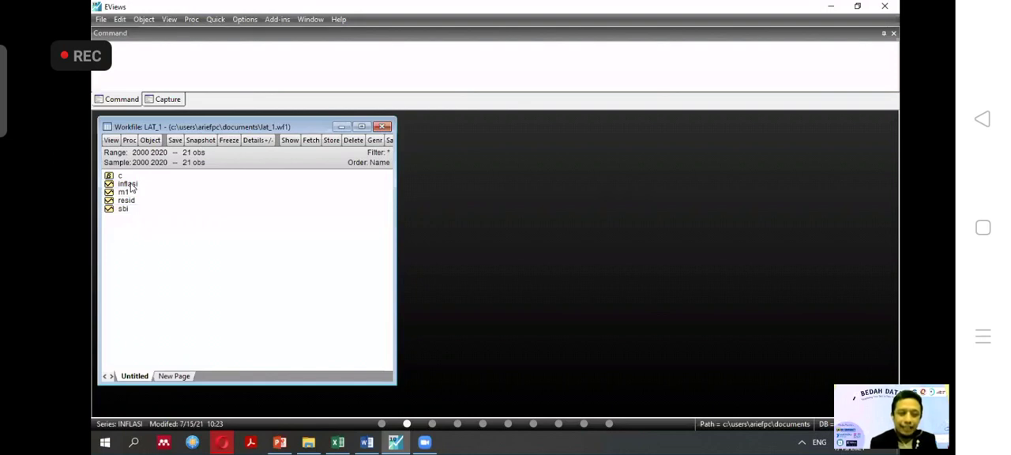
double_click(129, 185)
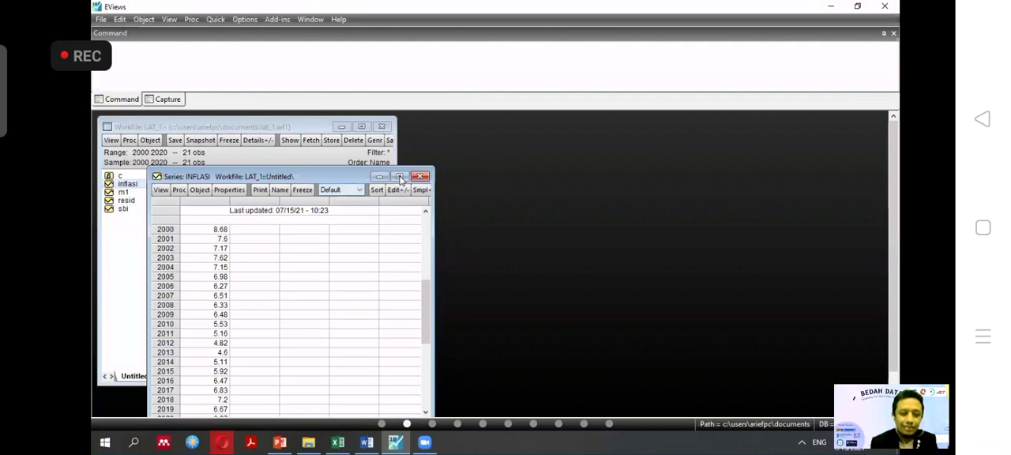
left_click(420, 176)
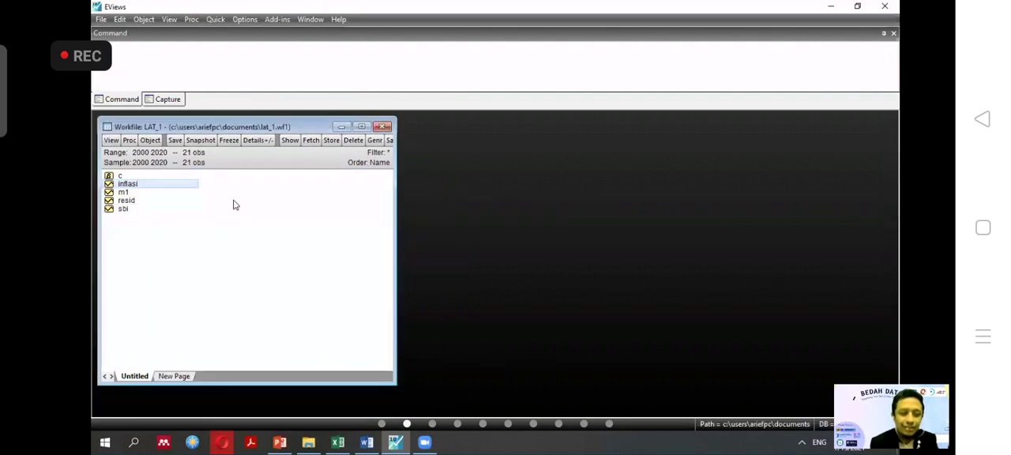
Select the inflasi, m1 and sbi series together in the workfile and open them as an equation.
left_click(130, 193, "ctrl")
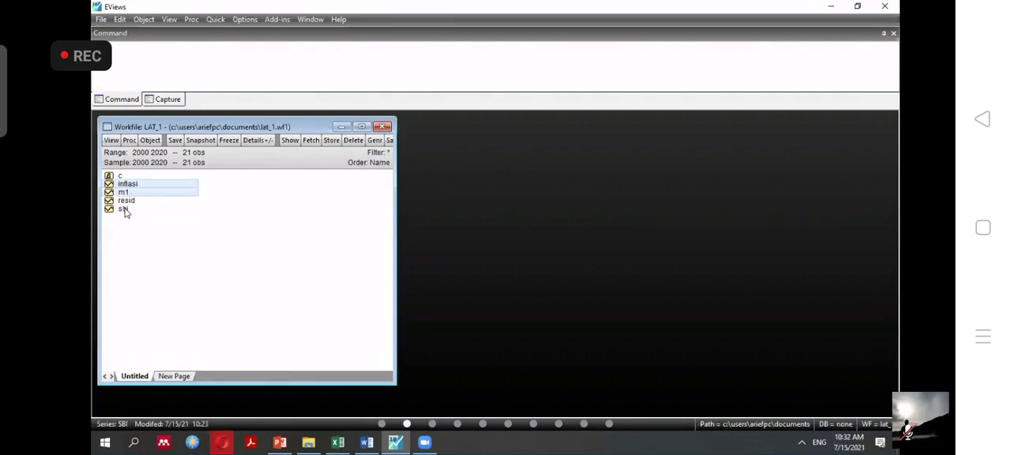
left_click(124, 210, "ctrl")
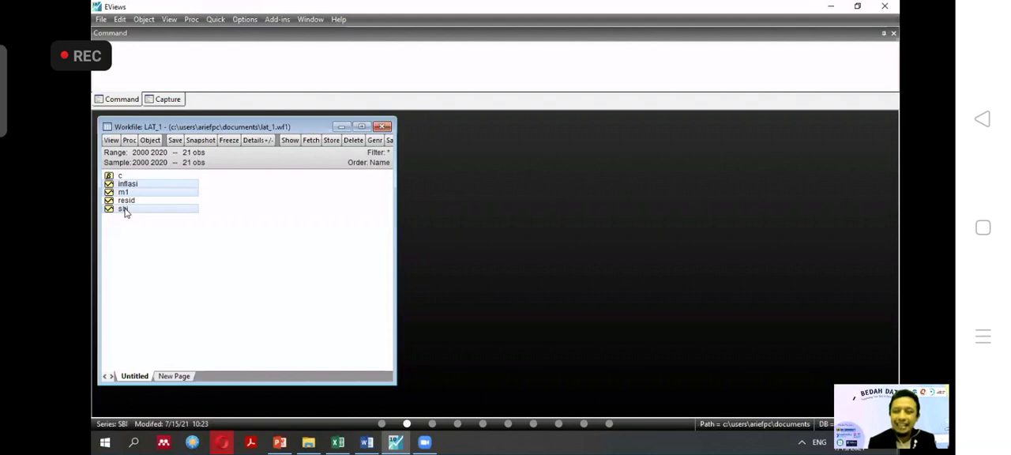
right_click(170, 188)
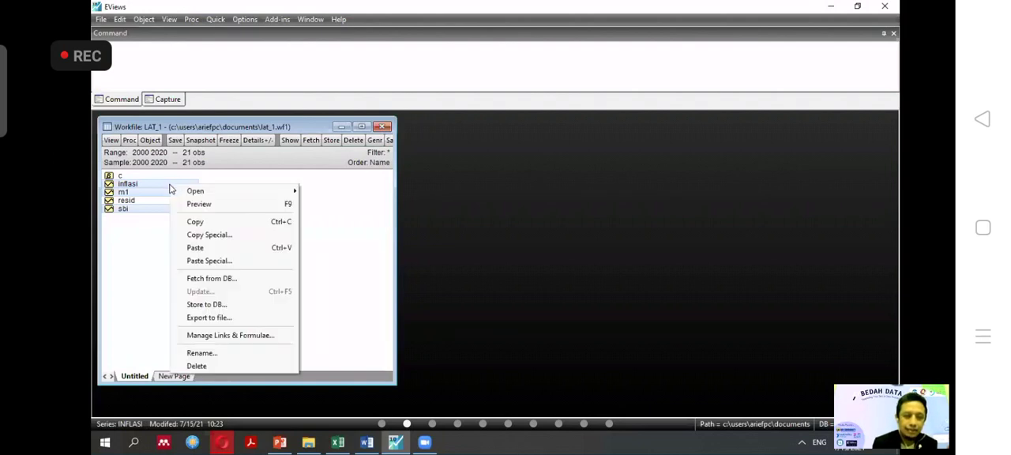
mouse_move(208, 191)
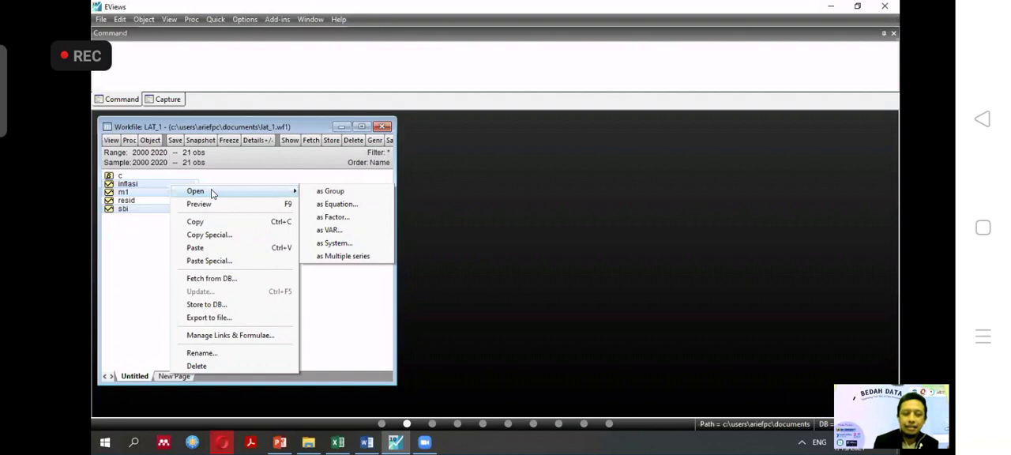
left_click(352, 205)
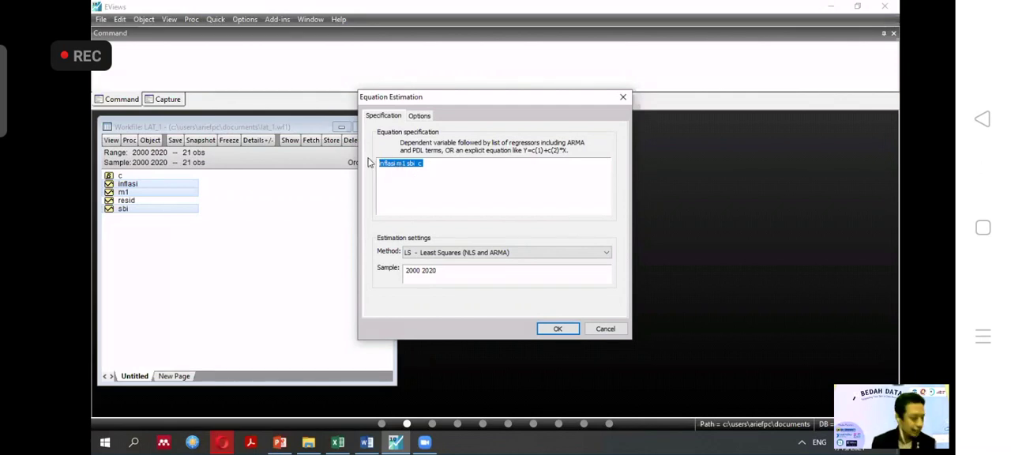
Review the equation specification and the estimation options for coefficient covariance, weights and optimization.
left_click(410, 163)
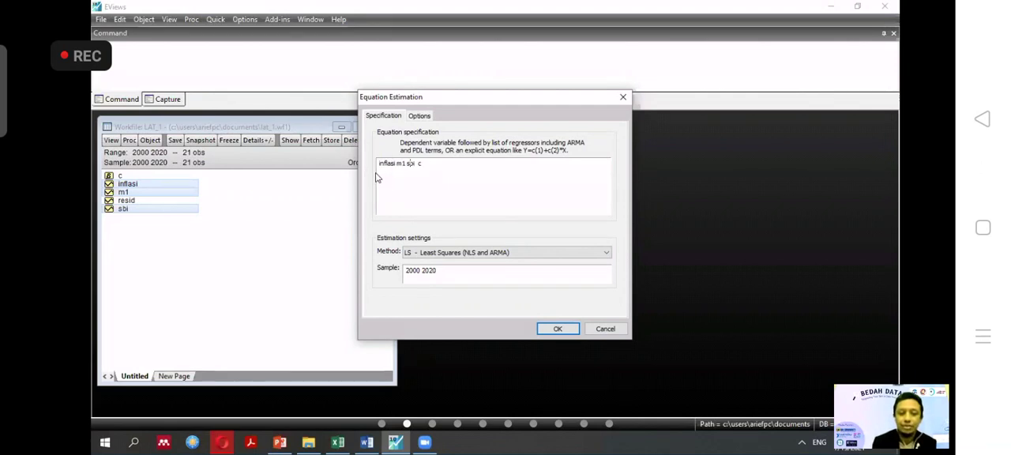
left_click(420, 118)
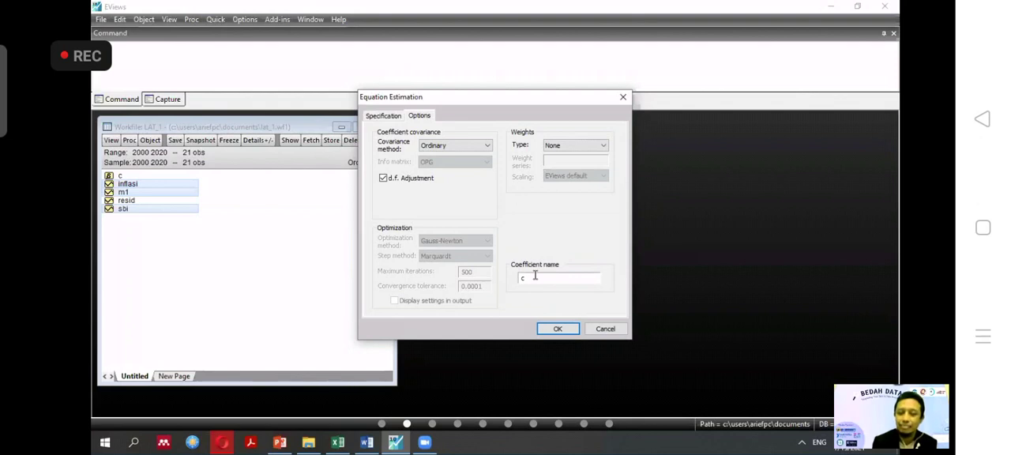
left_click(384, 118)
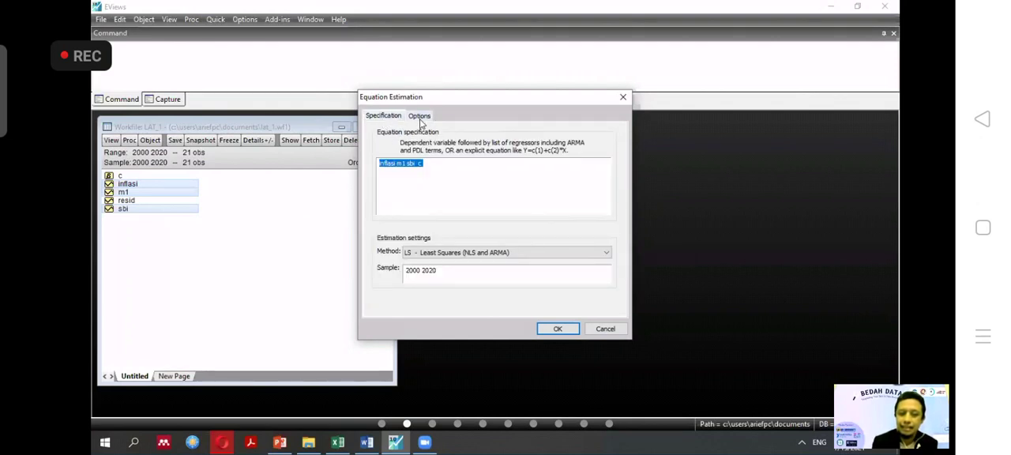
left_click(420, 117)
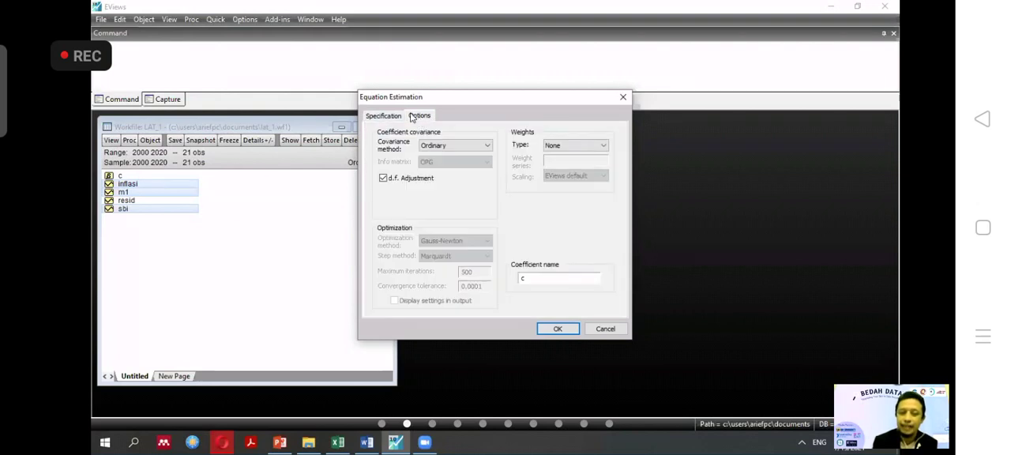
left_click(383, 117)
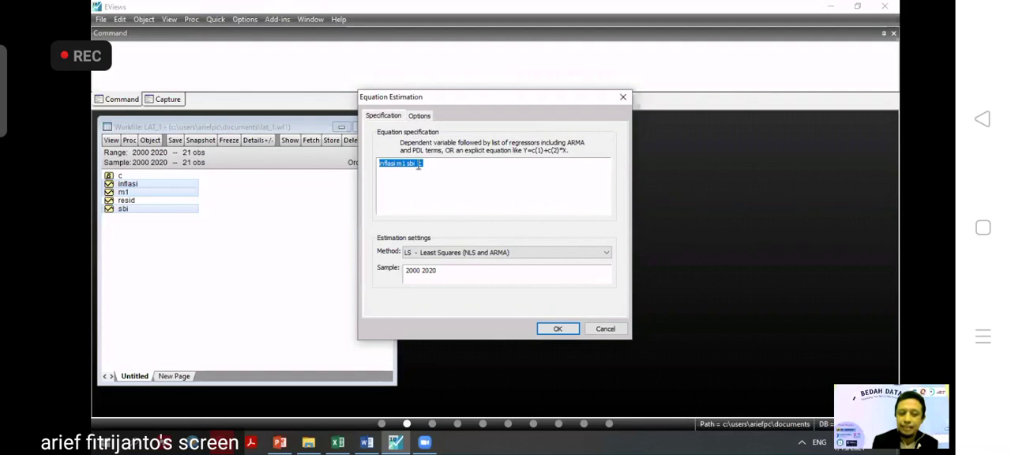
Estimate inflasi m1 sbi c with LS - Least Squares (NLS and ARMA) for sample 2000 2020, and place the equation window beside the workfile's object list.
left_click(607, 252)
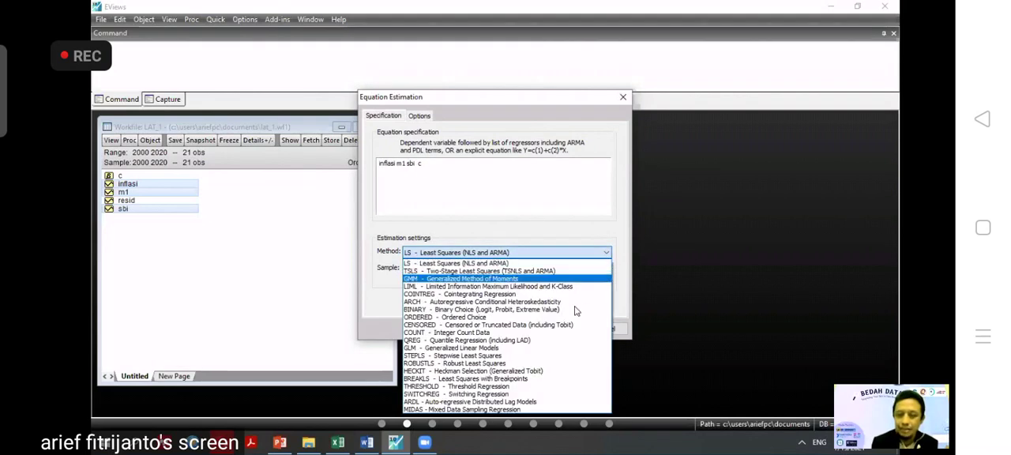
left_click(562, 254)
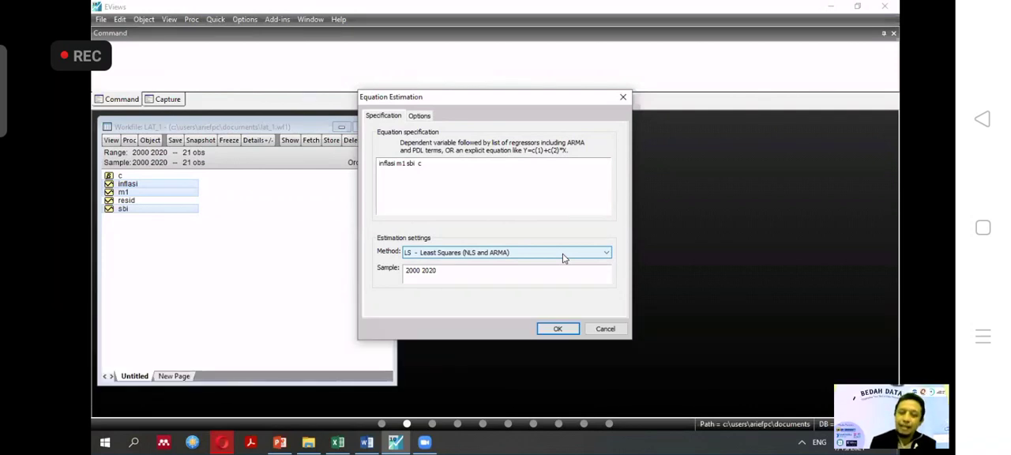
left_click(608, 252)
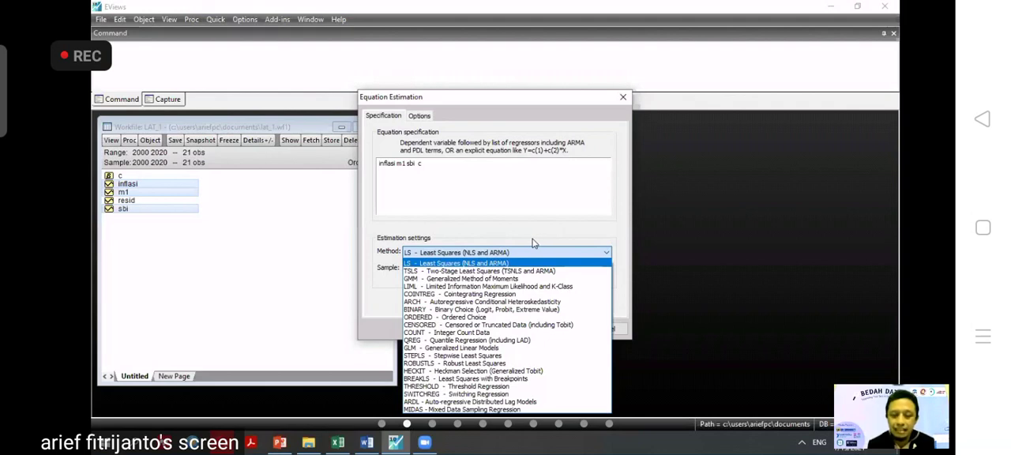
left_click(499, 254)
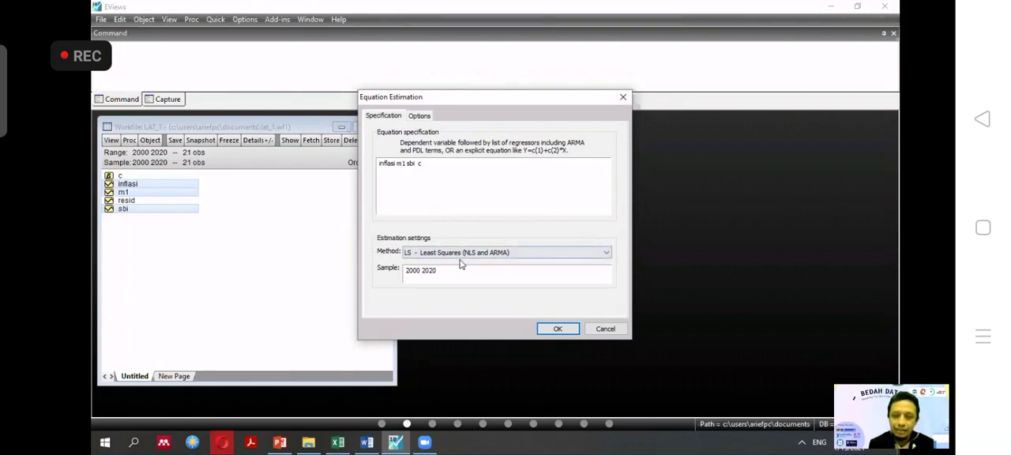
left_click(557, 330)
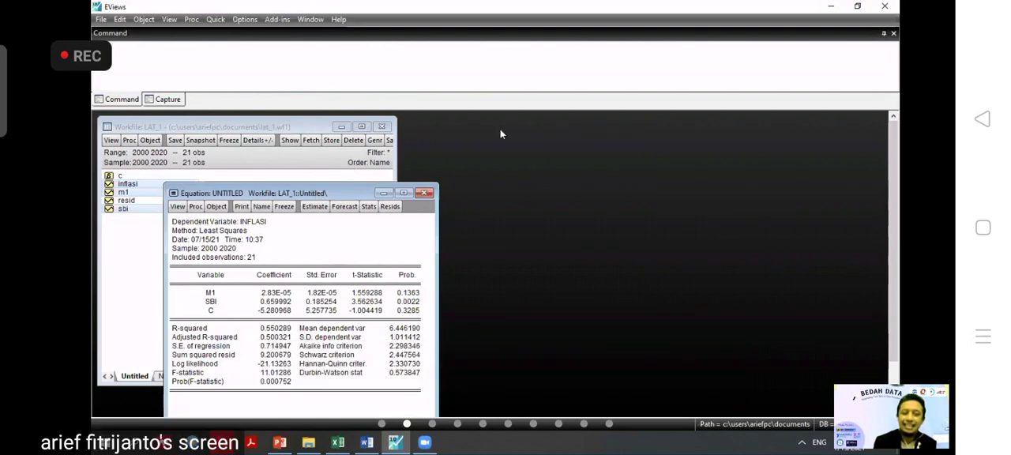
left_click_drag(317, 192, 500, 129)
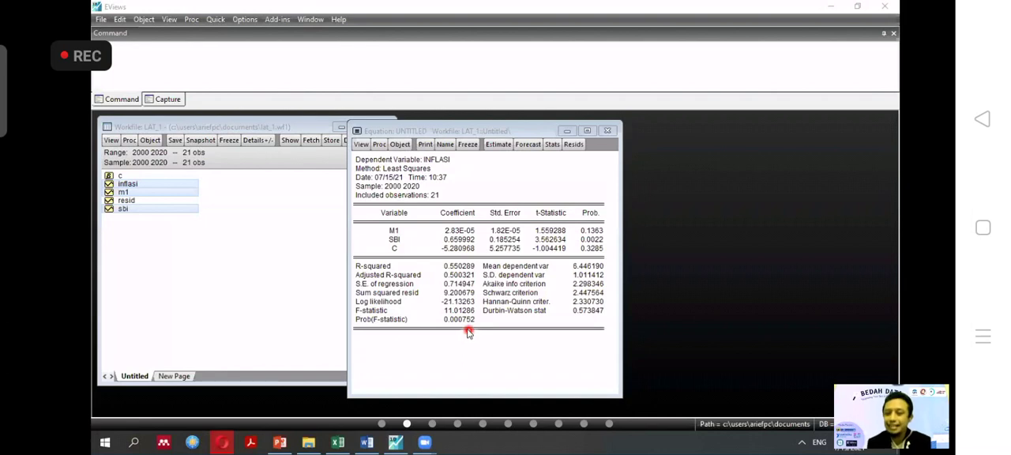
left_click(759, 302)
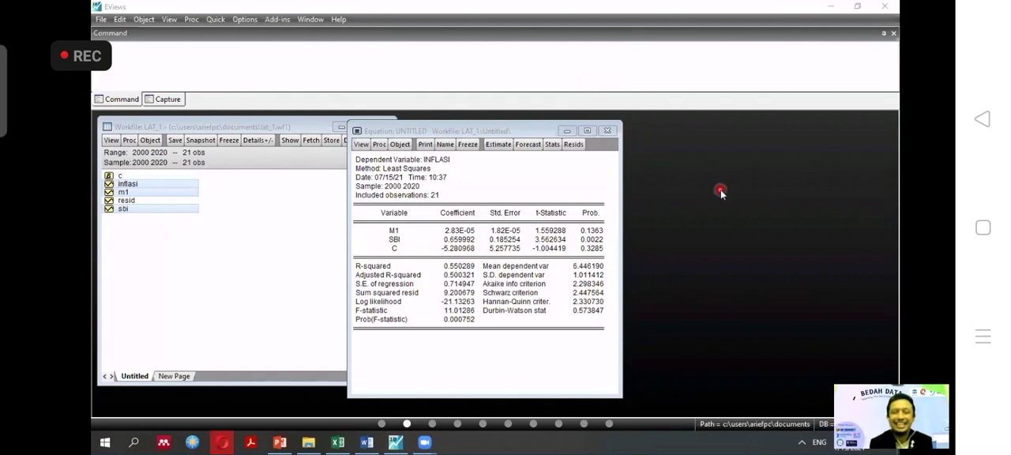
Switch to PENGENALAN E-VIEWS.pptx in PowerPoint and present the slide "Hipotesis pada pengujian asumsi klasik" as a slide show.
left_click(281, 447)
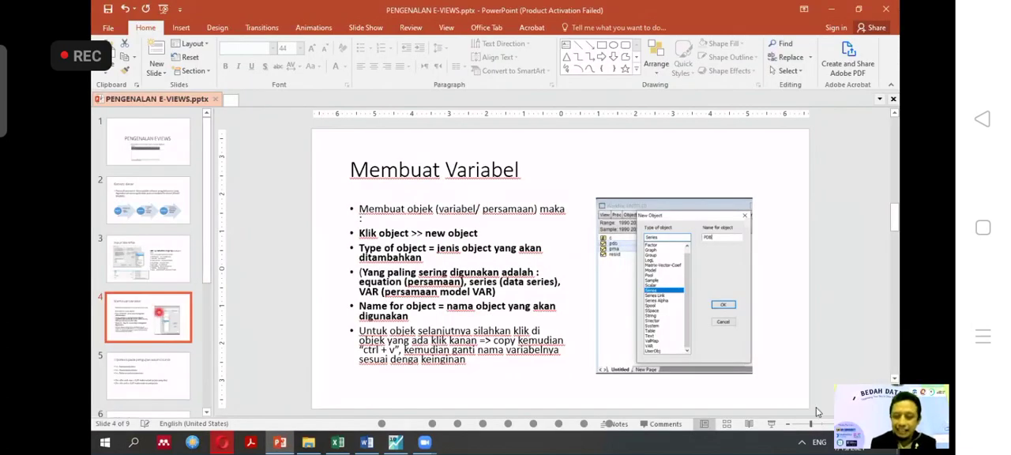
left_click(773, 424)
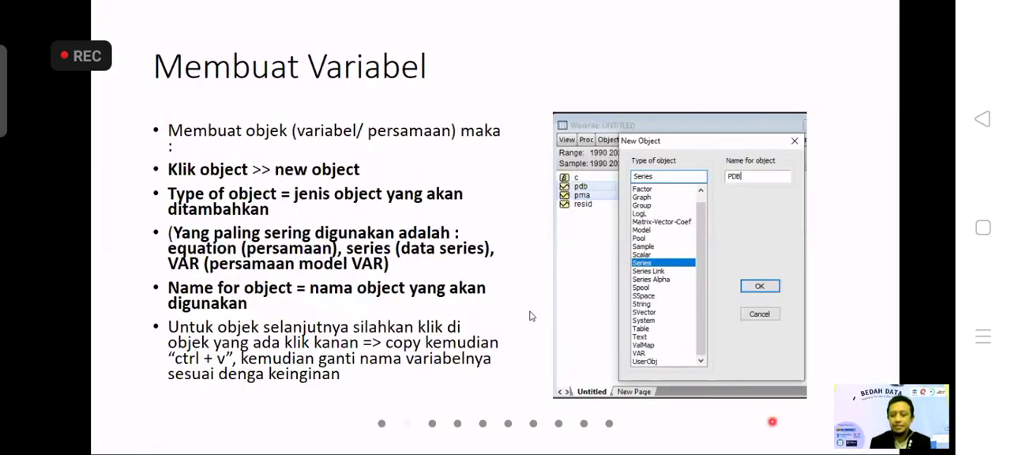
left_click(531, 316)
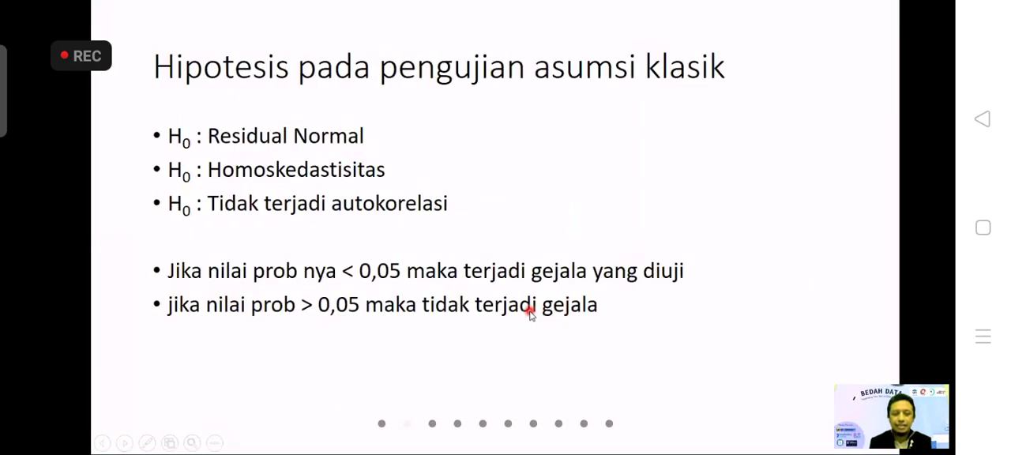
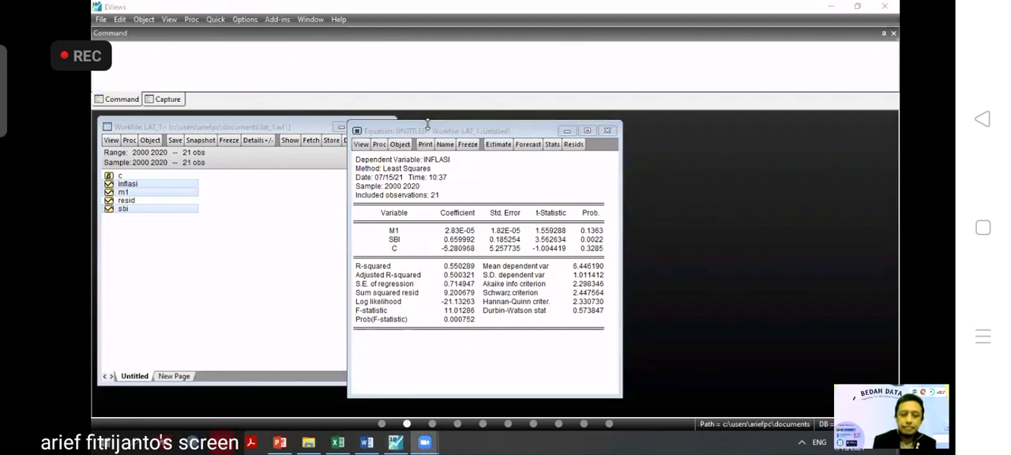
Close the untitled inflasi equation and confirm its deletion from the workfile.
left_click_drag(430, 132, 474, 116)
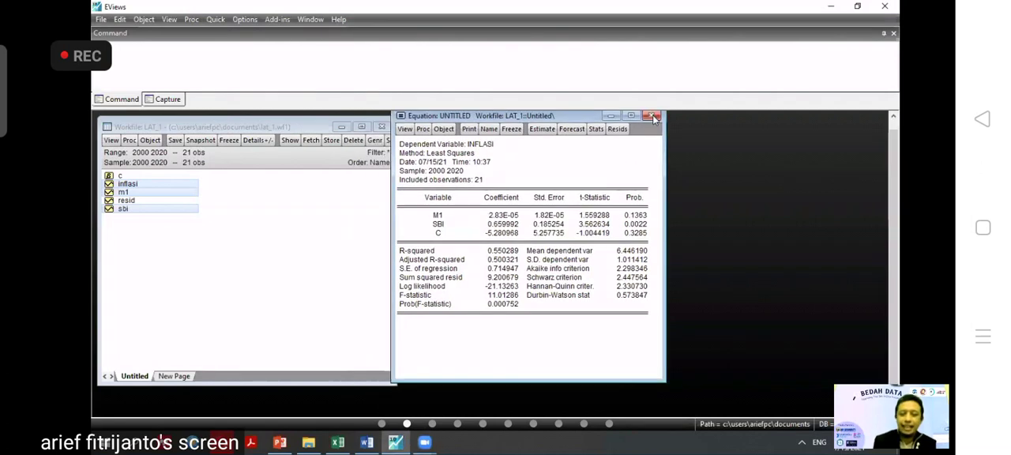
left_click(652, 116)
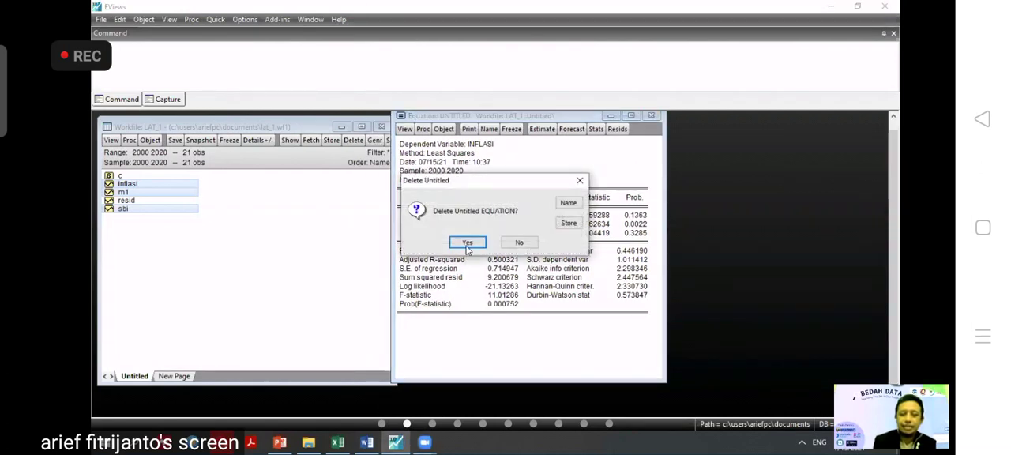
left_click(467, 242)
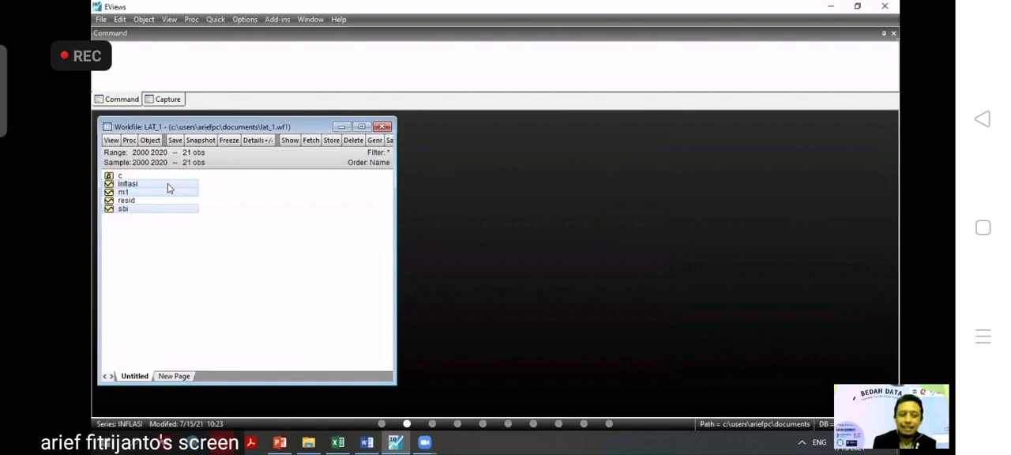
right_click(168, 188)
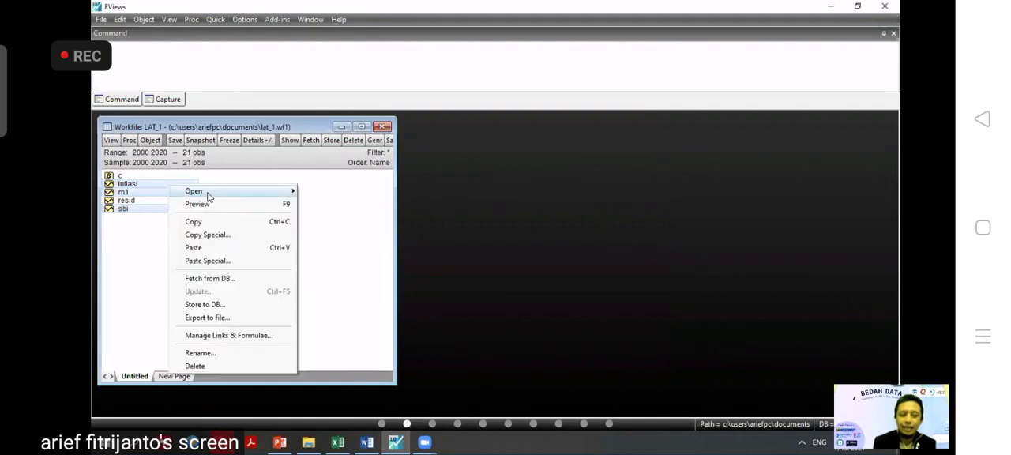
mouse_move(226, 191)
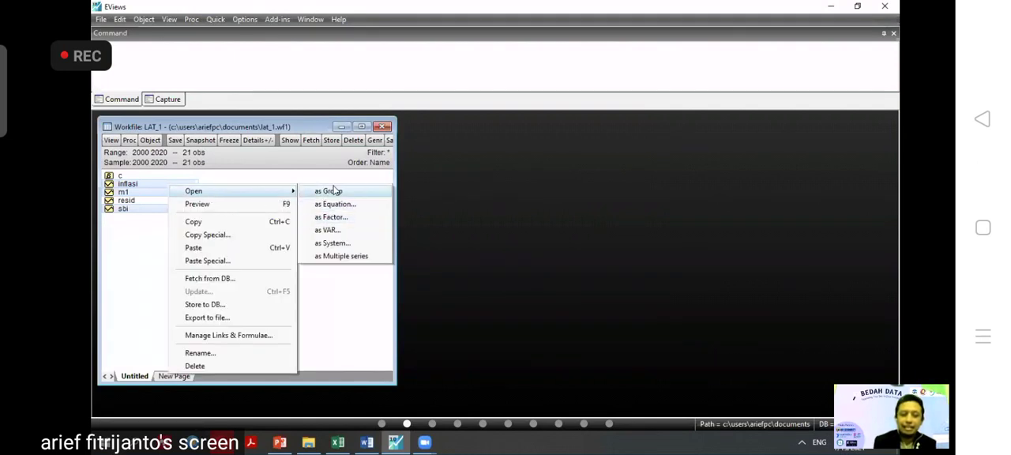
left_click(310, 157)
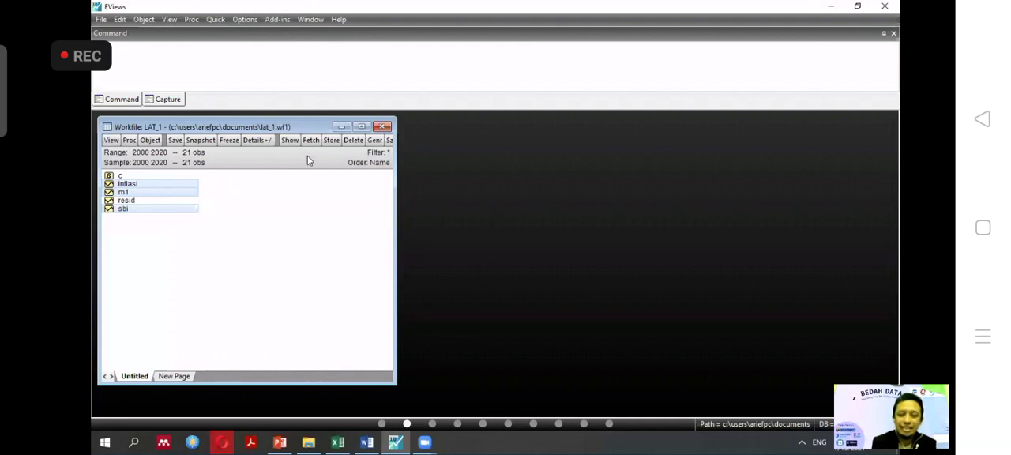
Start a new equation estimation with inflasi as the dependent variable and m1 as the first regressor.
left_click(216, 21)
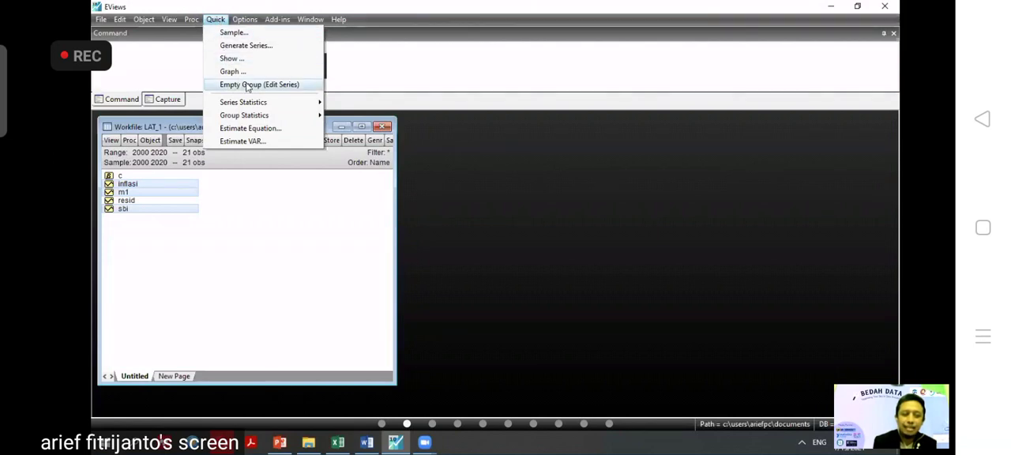
left_click(251, 129)
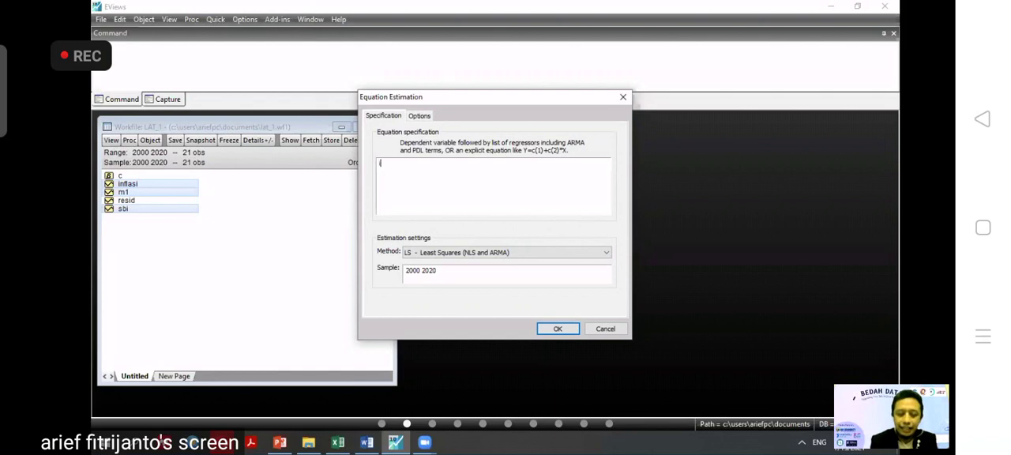
type("inf")
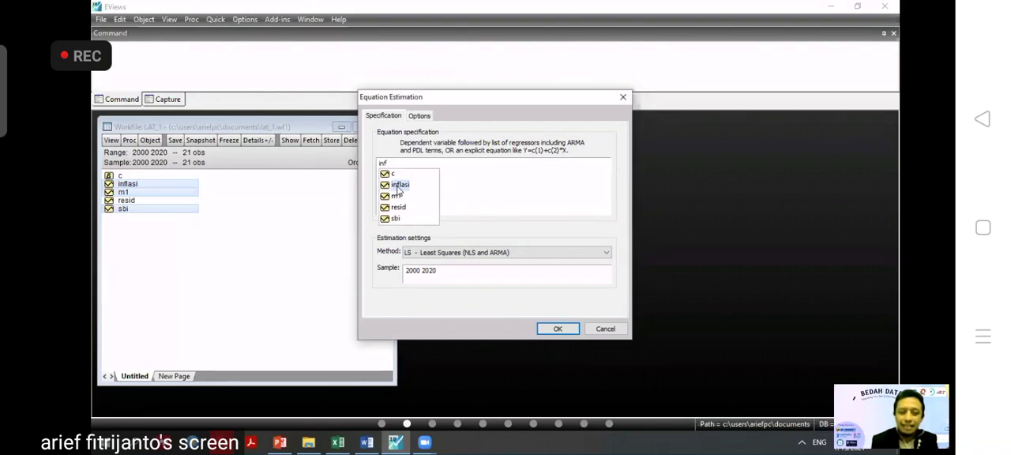
left_click(399, 187)
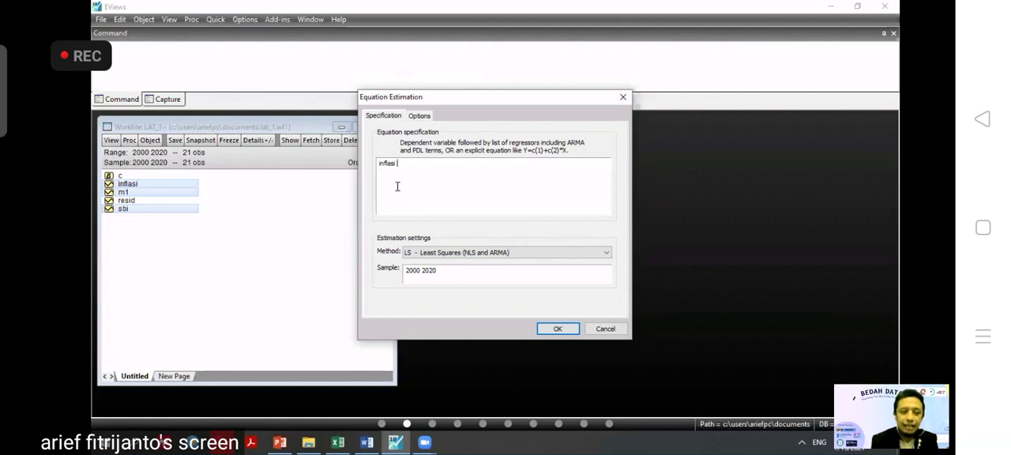
type("m")
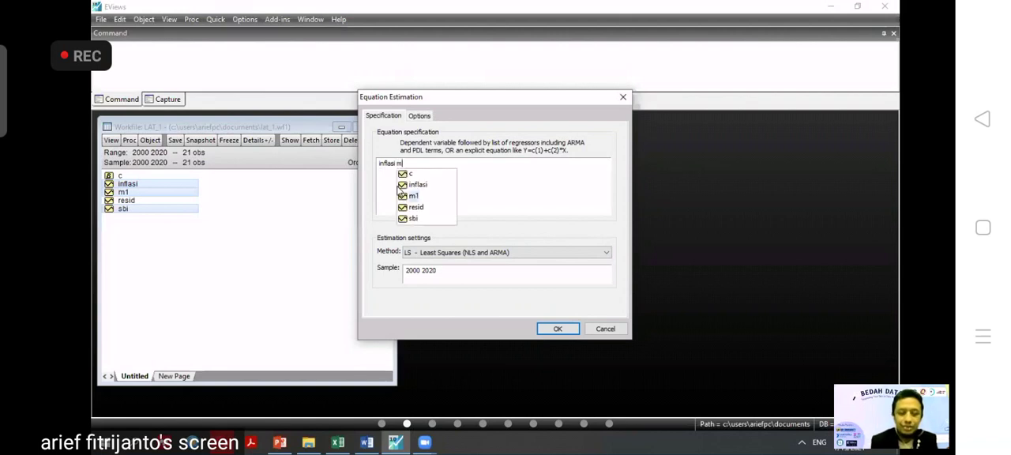
left_click(410, 194)
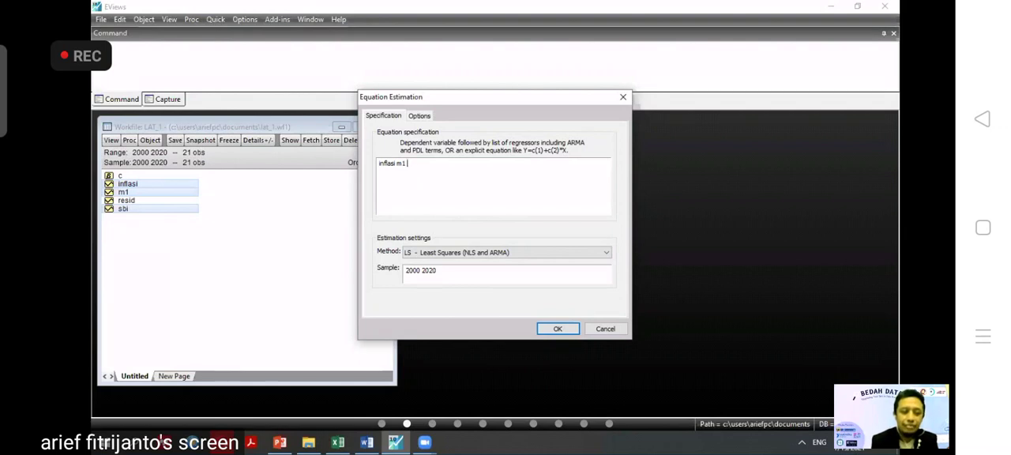
Add sbi and the constant c, estimate with LS - Least Squares for sample 2000 2020, and place the equation window beside the workfile's object list.
type("sb")
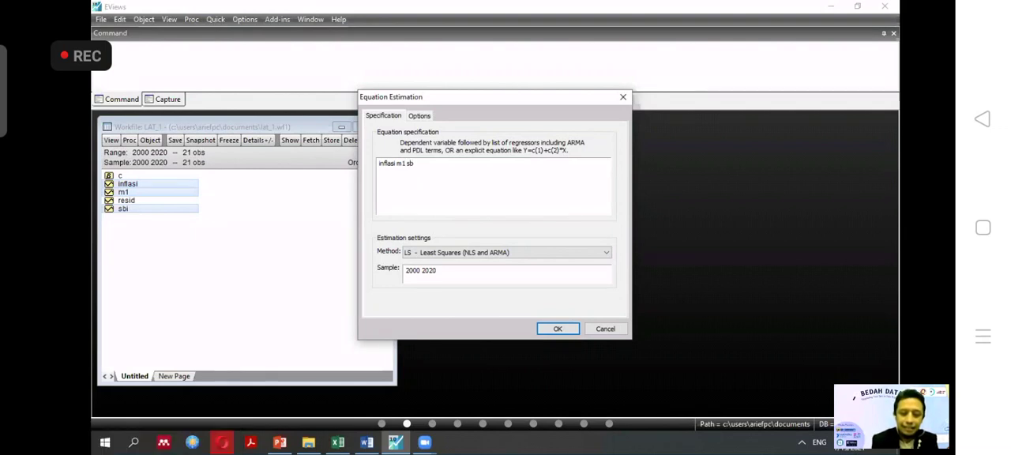
type("i")
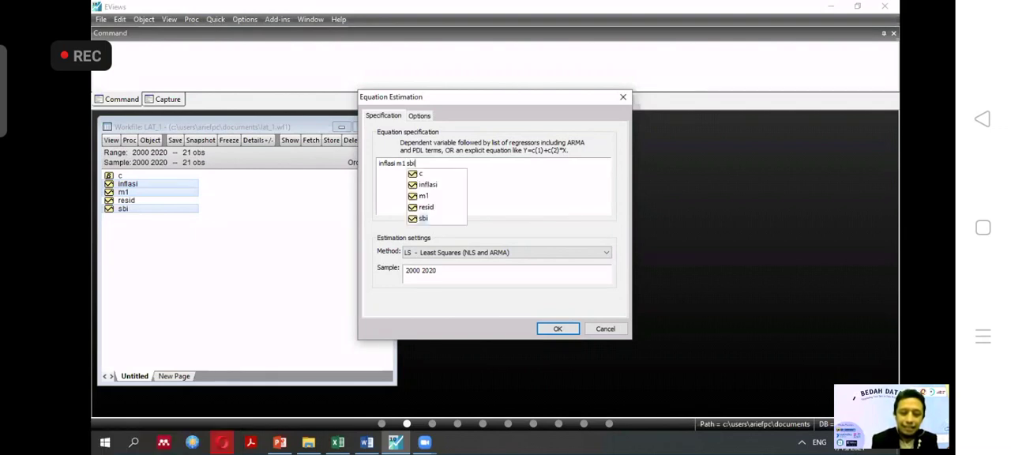
left_click(419, 219)
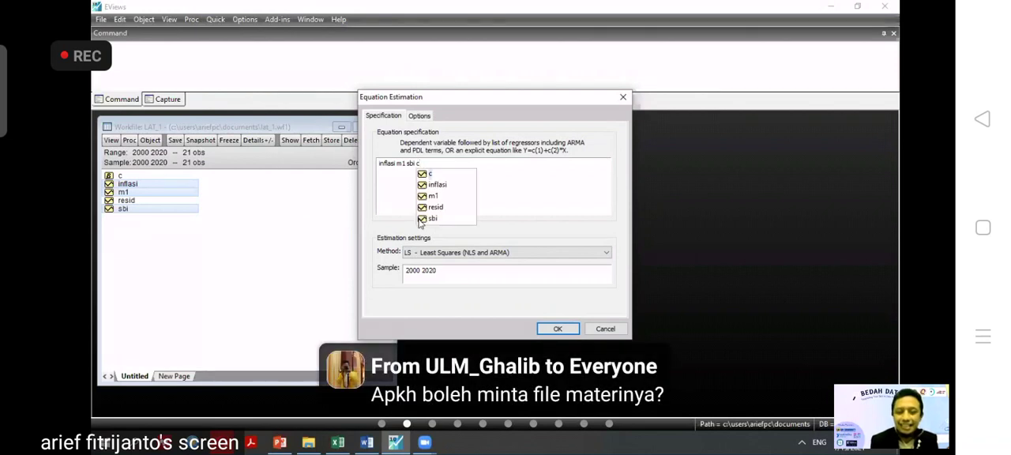
double_click(428, 173)
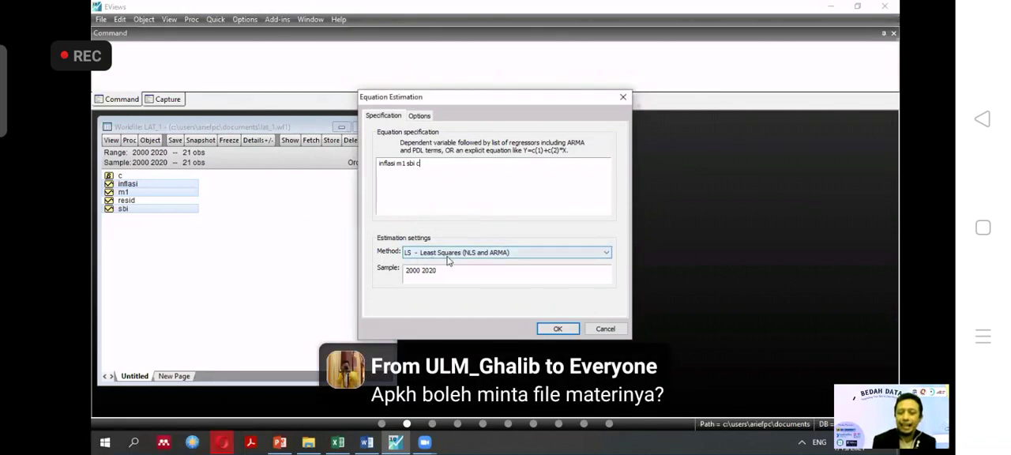
left_click(554, 322)
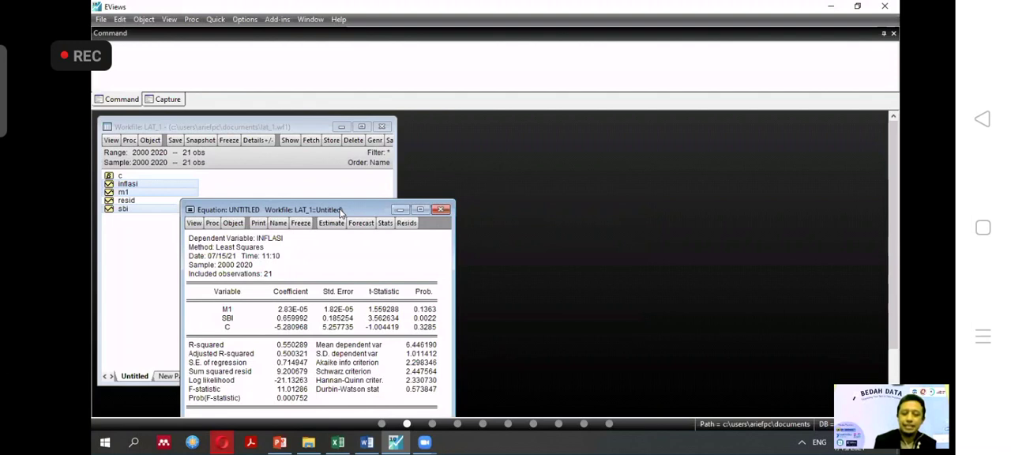
left_click_drag(342, 211, 530, 125)
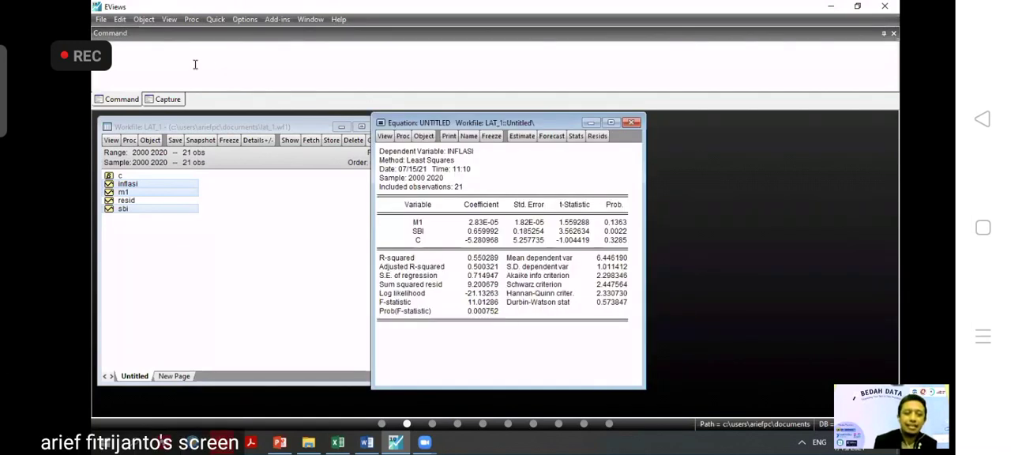
Run the White heteroskedasticity test with White cross terms on the equation's residuals and review the test output.
left_click(385, 137)
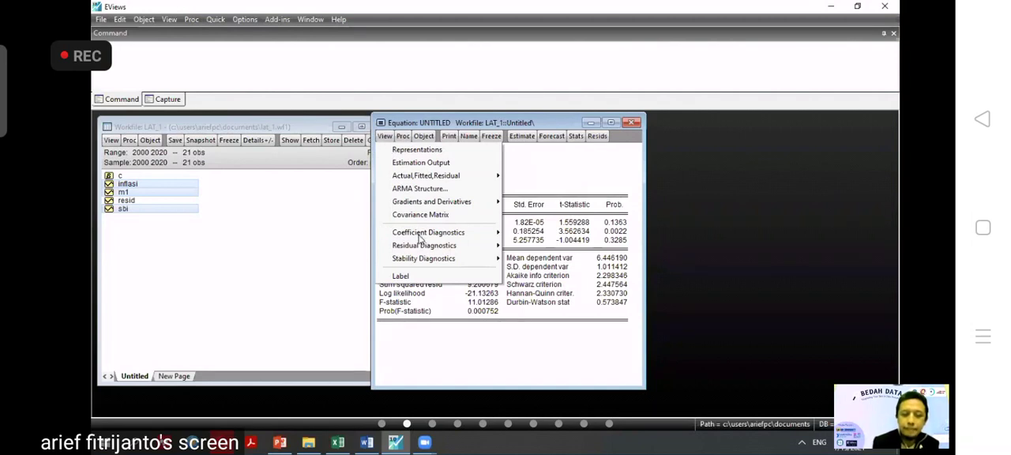
mouse_move(420, 248)
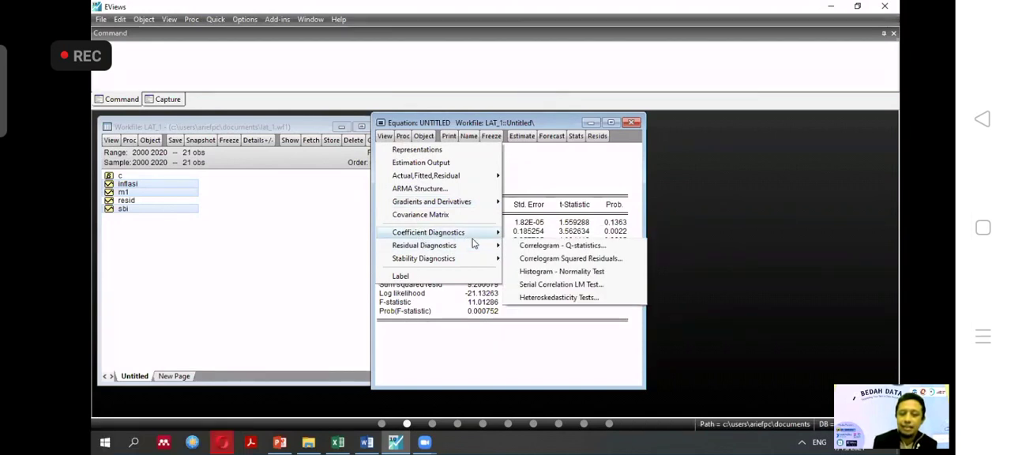
left_click(545, 299)
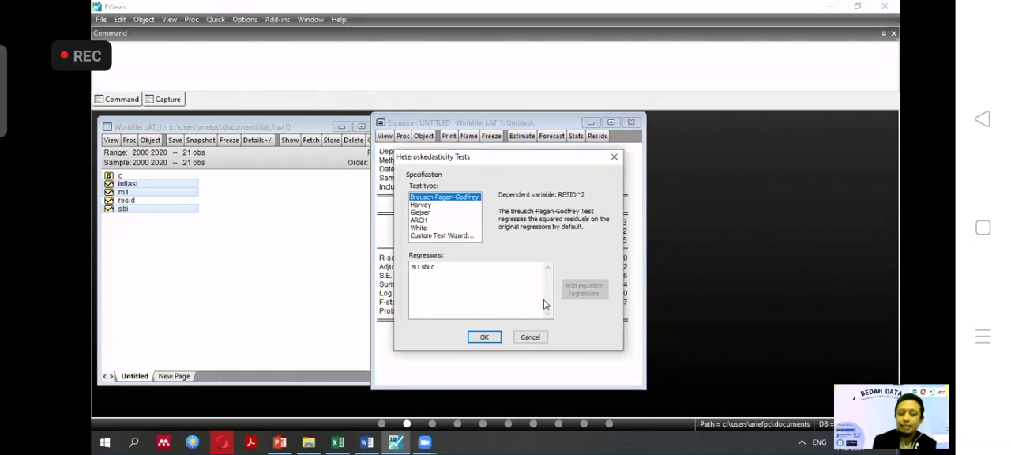
left_click(419, 227)
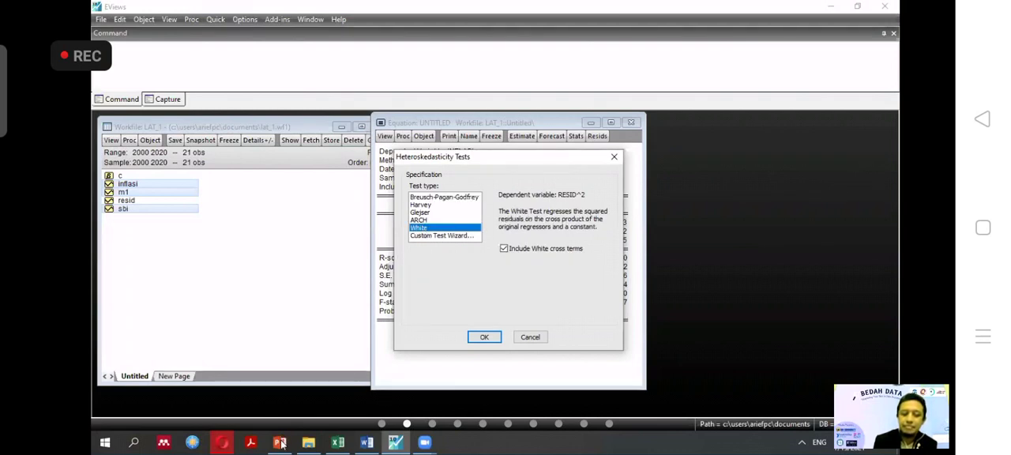
left_click(496, 344)
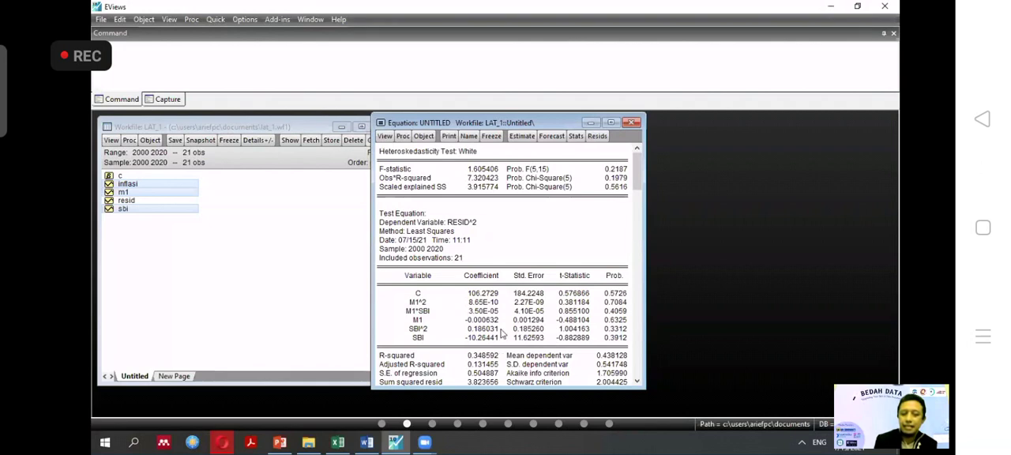
left_click_drag(636, 187, 638, 211)
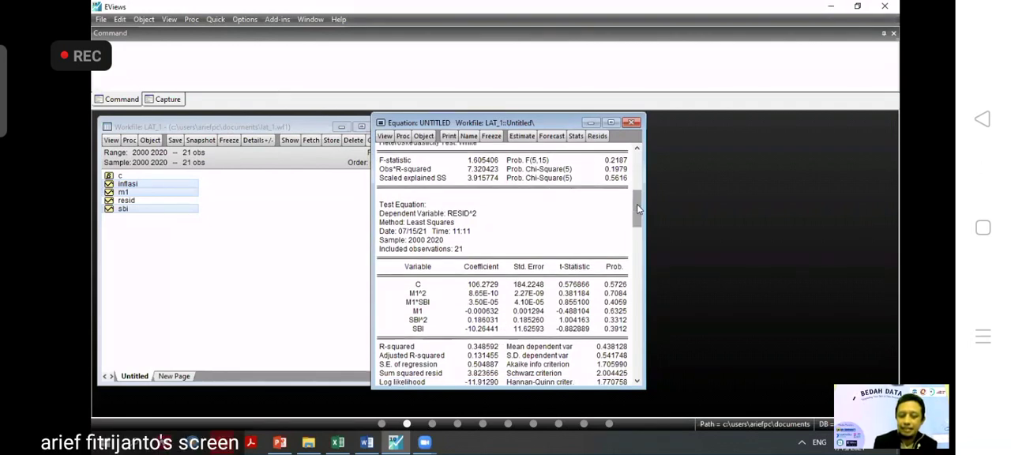
left_click(638, 149)
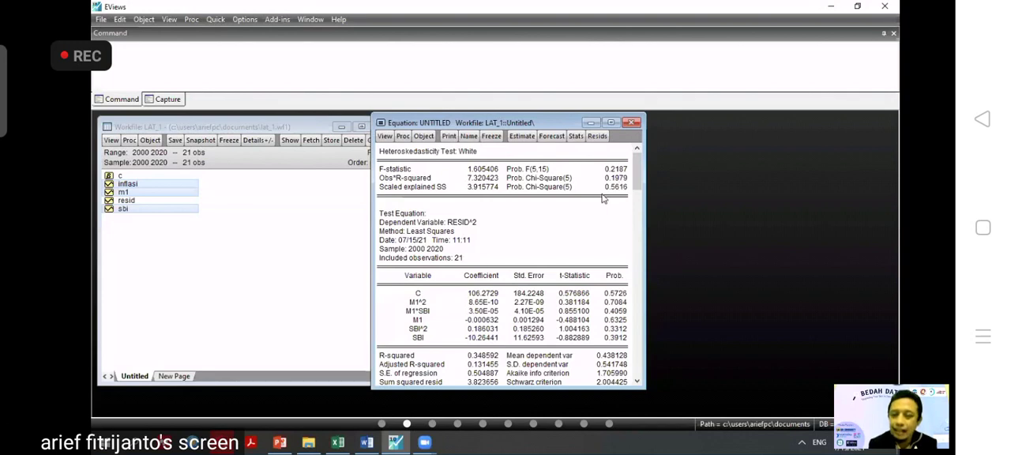
left_click(640, 89)
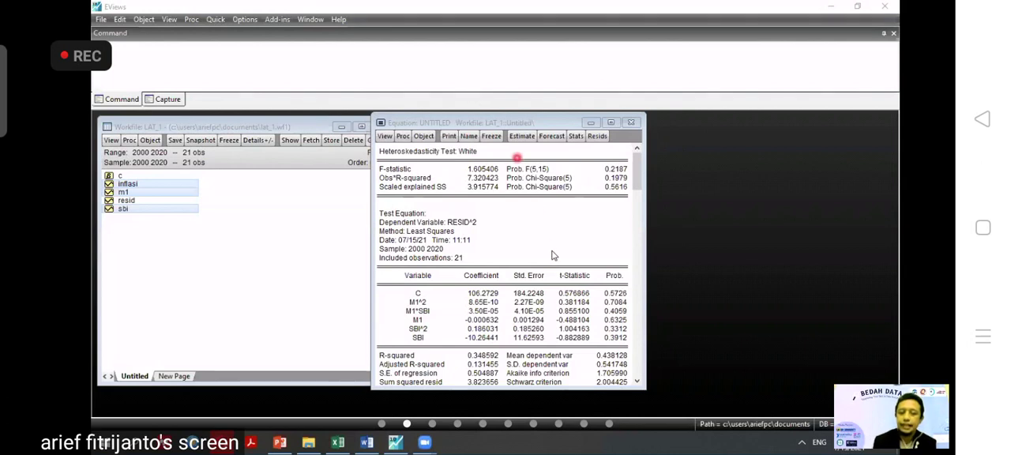
Run the Serial Correlation LM Test on the equation's residuals with 2 lags and review the test output.
left_click(384, 139)
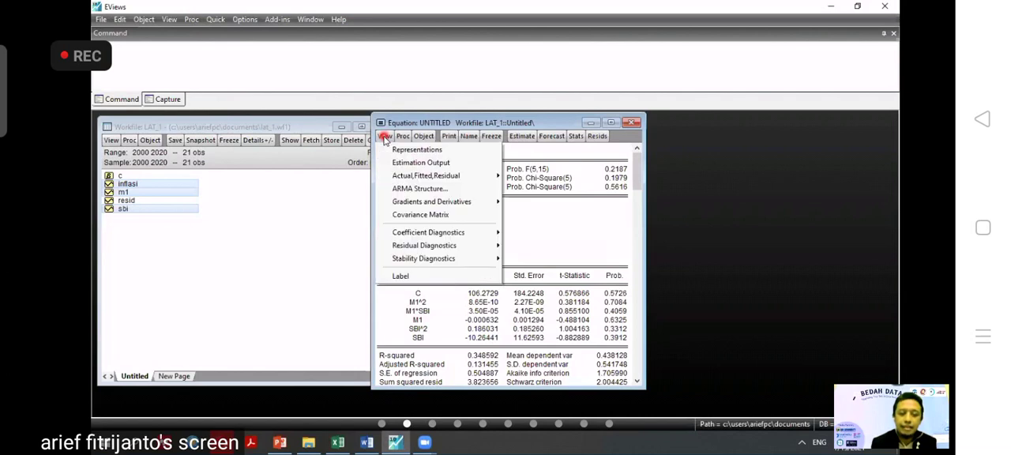
mouse_move(427, 249)
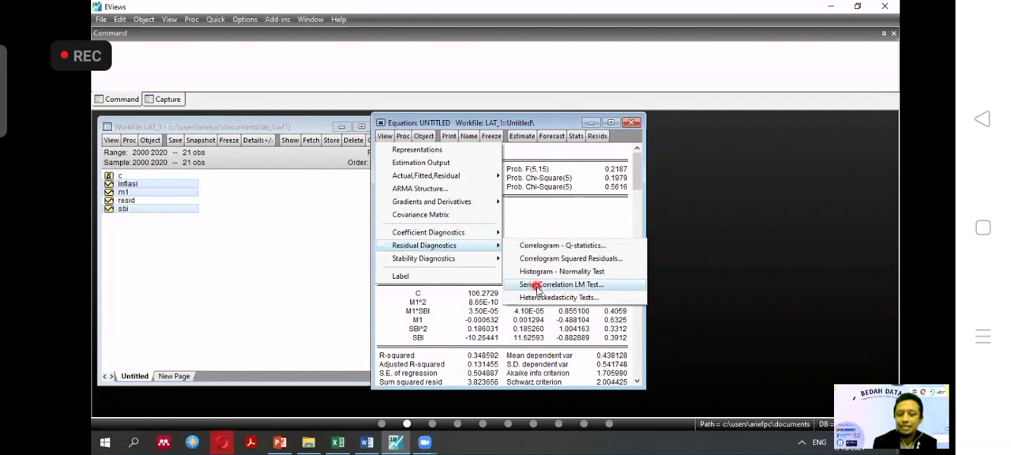
left_click(537, 286)
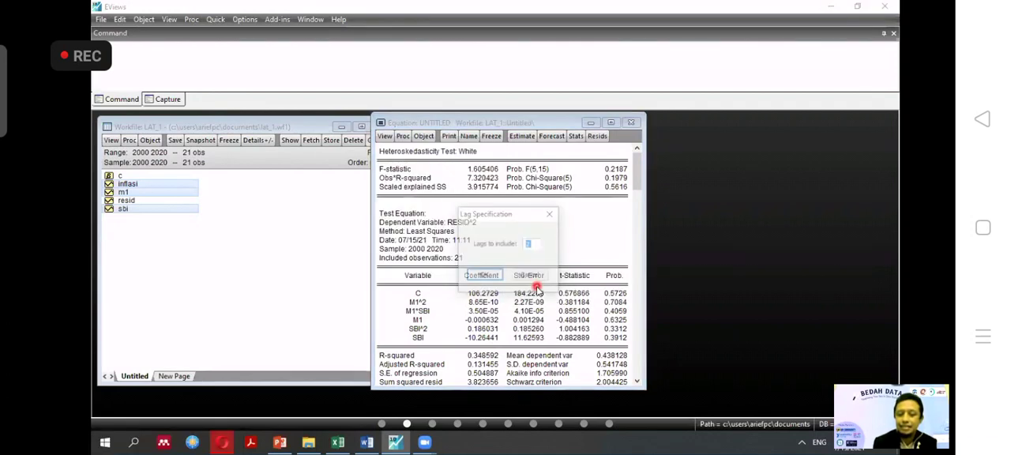
left_click(494, 278)
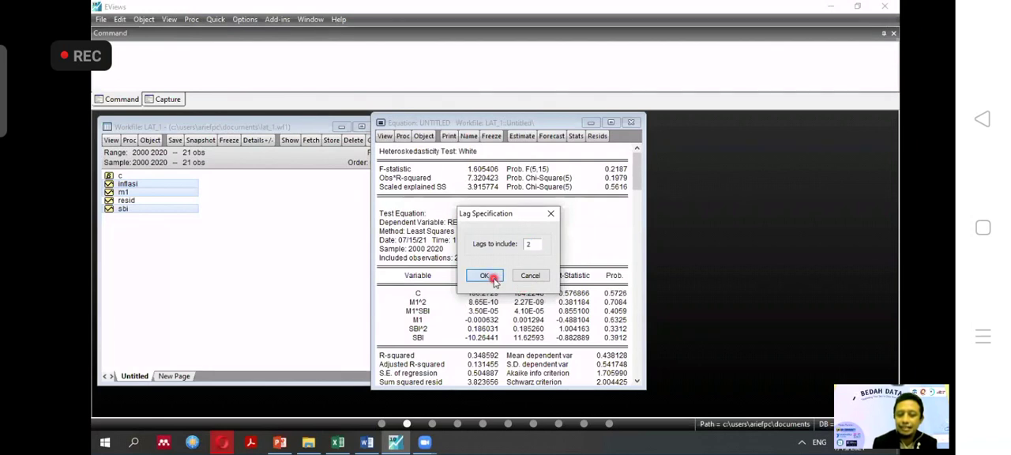
left_click(636, 160)
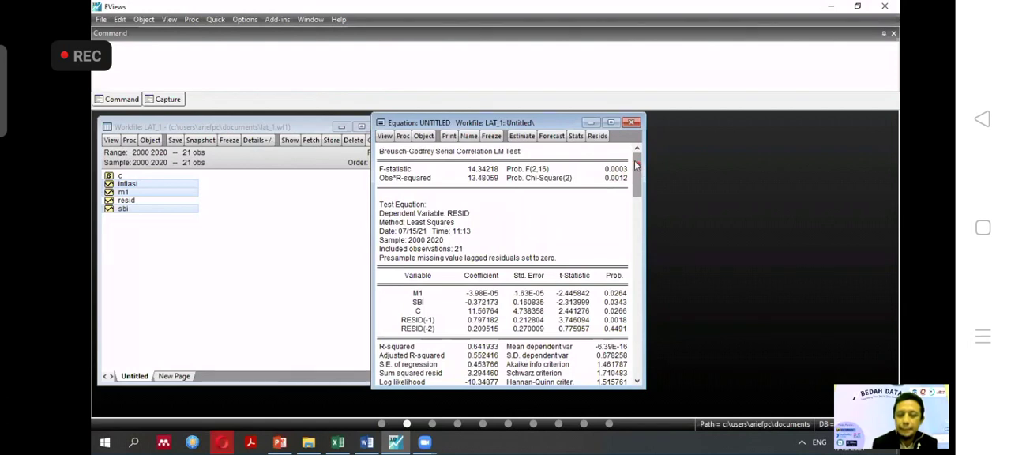
left_click(512, 188)
left_click(609, 182)
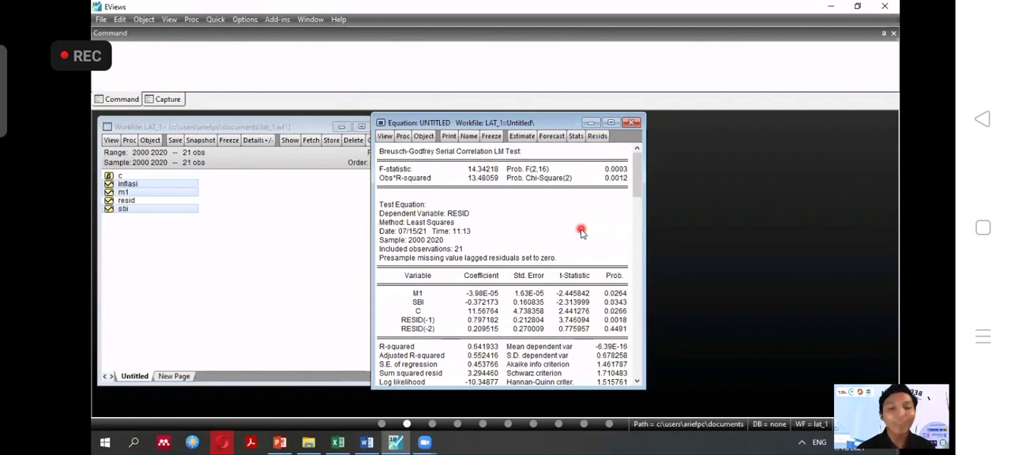
left_click(707, 63)
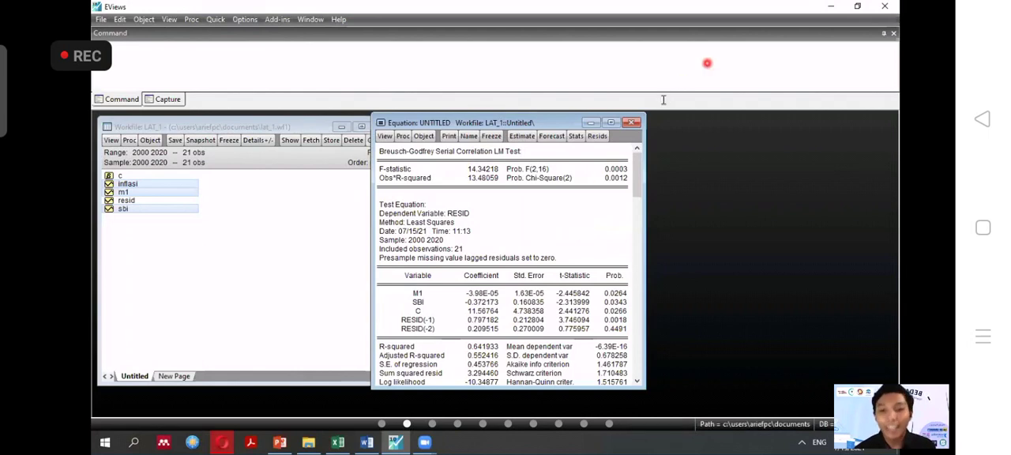